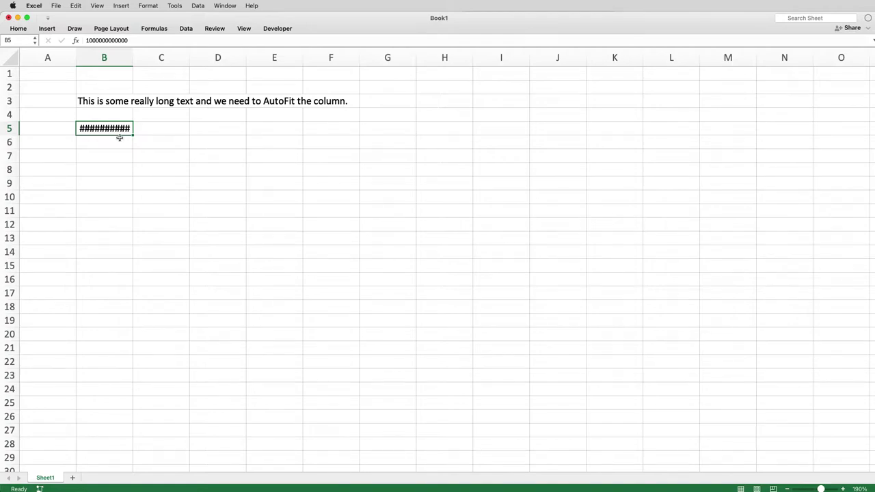
Select B3 and use the keyboard to expand the full Home ribbon of formatting commands.
key(Up)
key(Up)
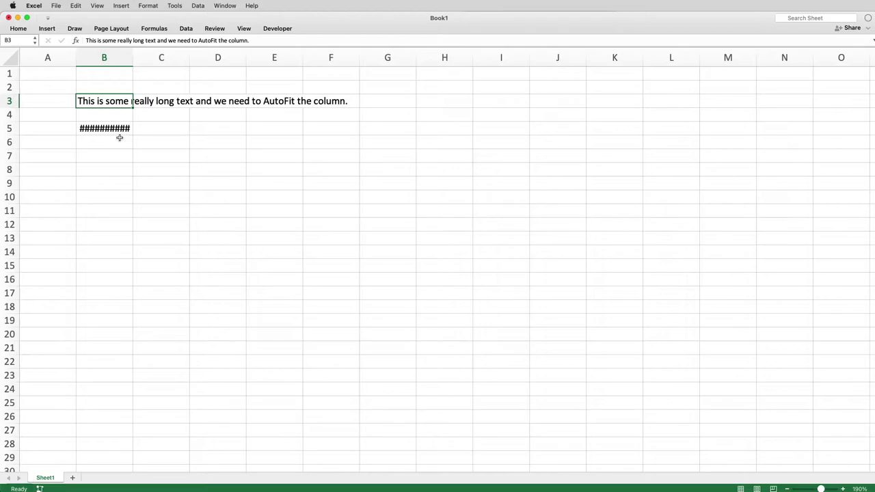
key(Tab)
key(Tab)
key(Tab)
key(Tab)
key(Tab)
key(Tab)
key(Tab)
key(Tab)
key(Tab)
click(19, 43)
key(Tab)
key(Tab)
key(Tab)
key(Tab)
key(Tab)
key(Tab)
key(space)
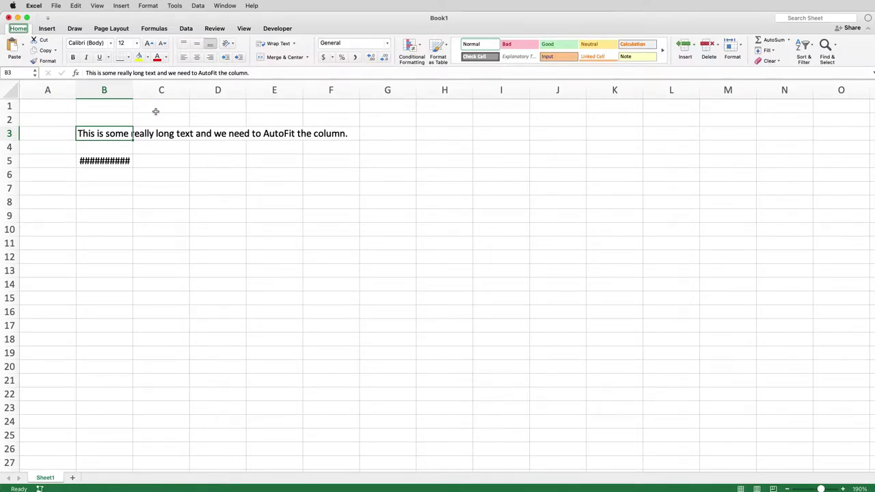
Apply Home > Format > AutoFit Column Width to column B, then select B4.
click(742, 48)
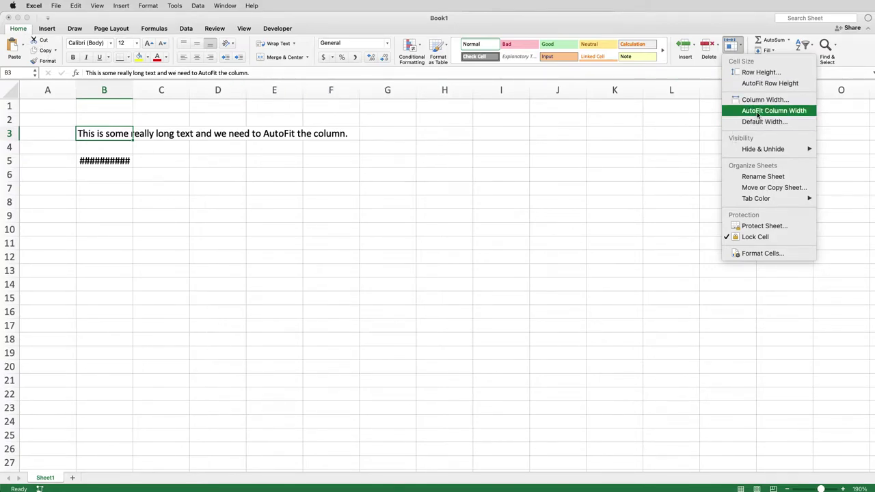
key(Escape)
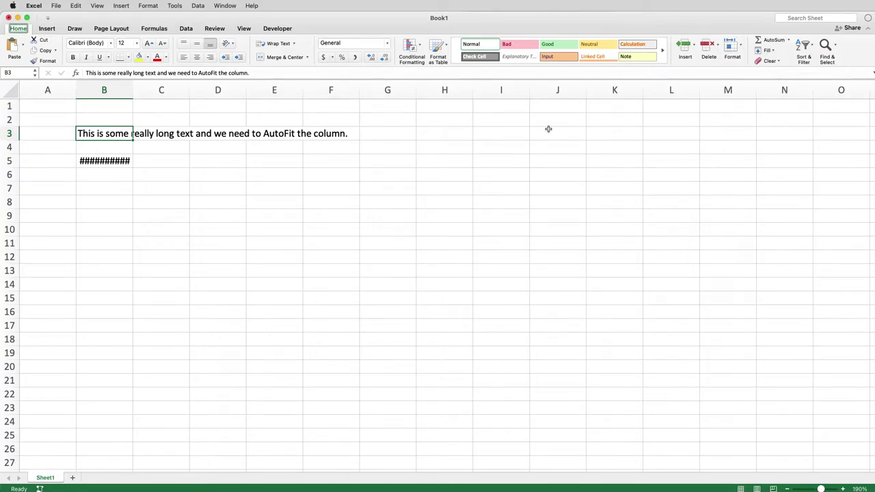
key(Tab)
key(Tab)
key(Tab)
key(Tab)
key(Tab)
key(Tab)
key(Tab)
key(Tab)
key(Tab)
key(Tab)
key(Tab)
key(Tab)
key(Tab)
key(Tab)
key(Tab)
key(Tab)
key(Tab)
key(Tab)
key(Tab)
key(Tab)
key(Tab)
key(Tab)
key(Tab)
key(Tab)
key(Tab)
key(Tab)
key(Tab)
key(Tab)
key(Tab)
key(Tab)
key(Tab)
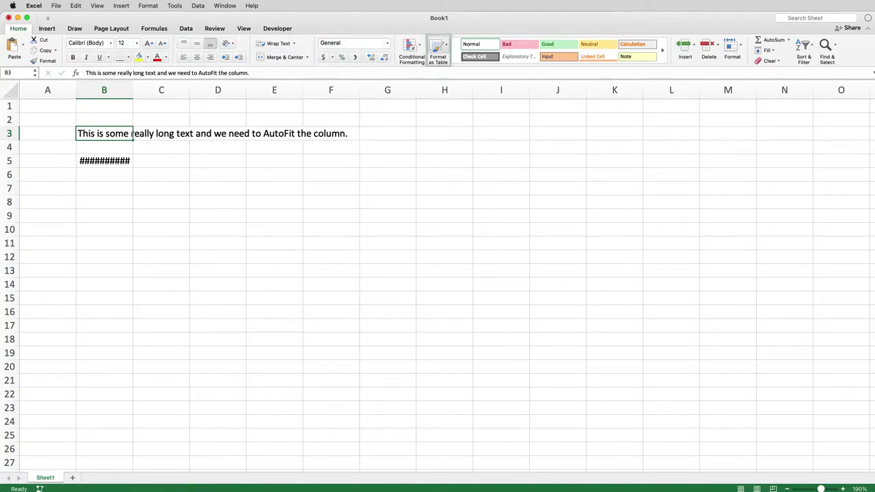
key(Tab)
key(Tab)
key(Tab)
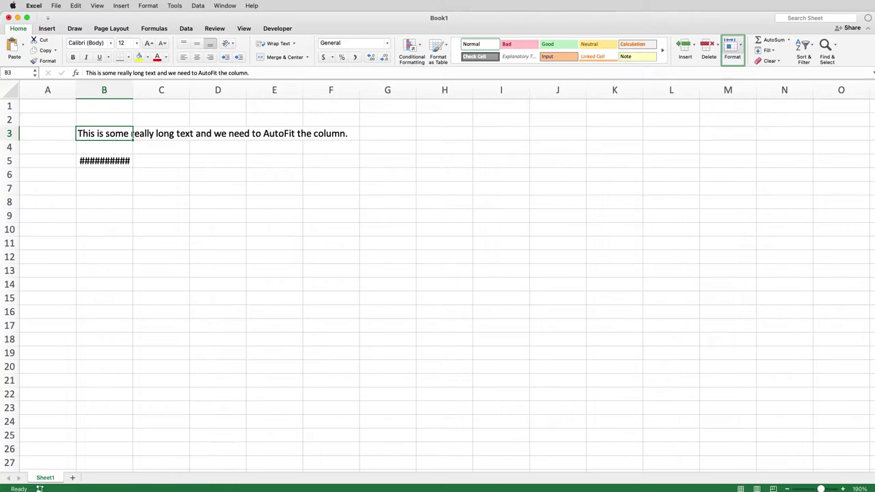
key(space)
key(Down)
key(Down)
key(Down)
key(Down)
key(Down)
key(Down)
key(Down)
key(Up)
key(Up)
key(Up)
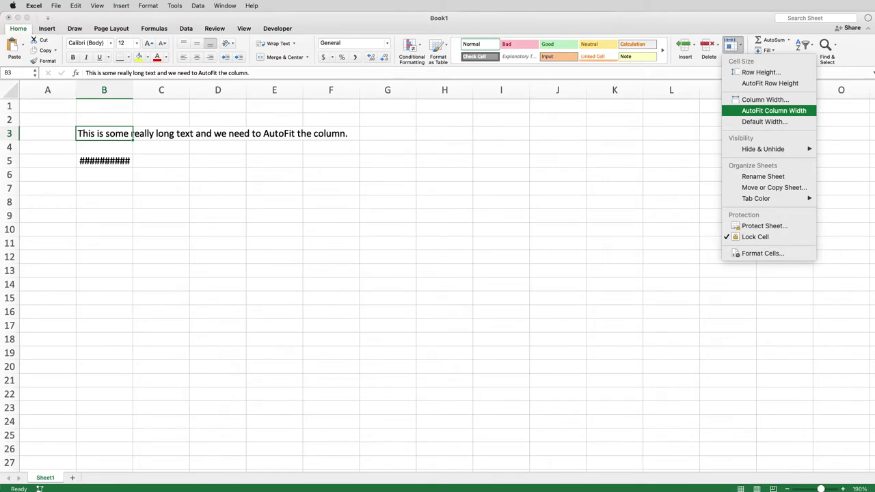
key(Return)
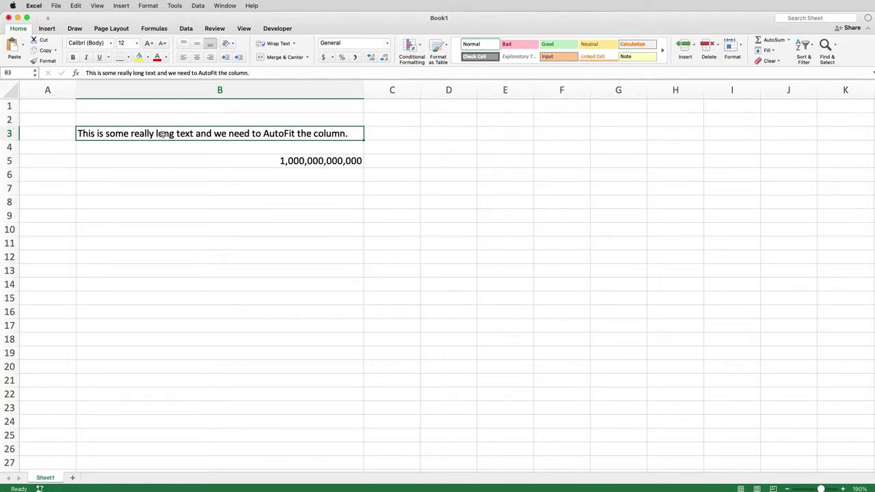
click(348, 147)
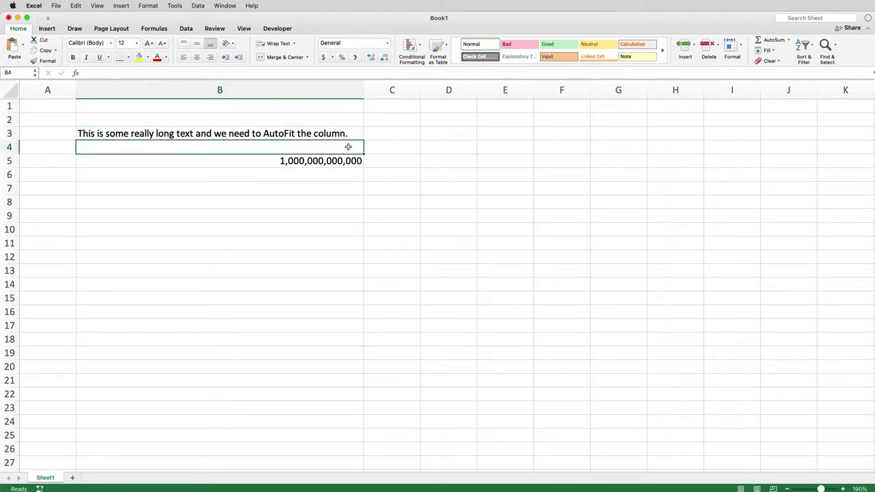
Undo the AutoFit so column B returns to its narrow width, and reselect B3.
key(super+z)
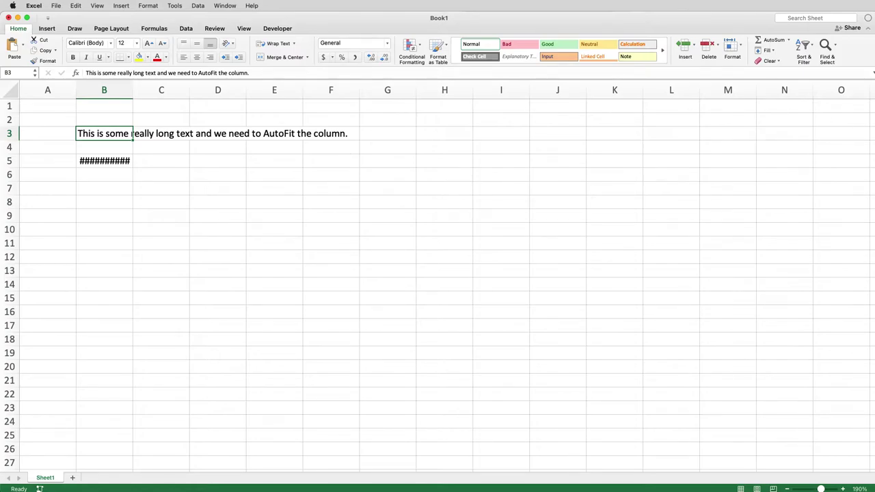
click(274, 188)
click(105, 126)
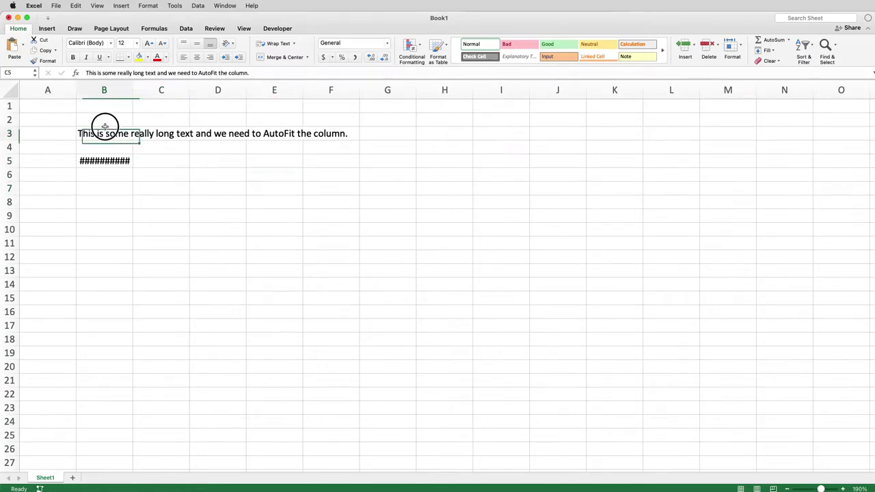
Tab keyboard focus through the Home ribbon commands, then collapse and re-expand the ribbon.
key(Tab)
key(Tab)
key(Tab)
key(Tab)
key(Tab)
key(Tab)
key(Tab)
key(Tab)
key(Tab)
key(Tab)
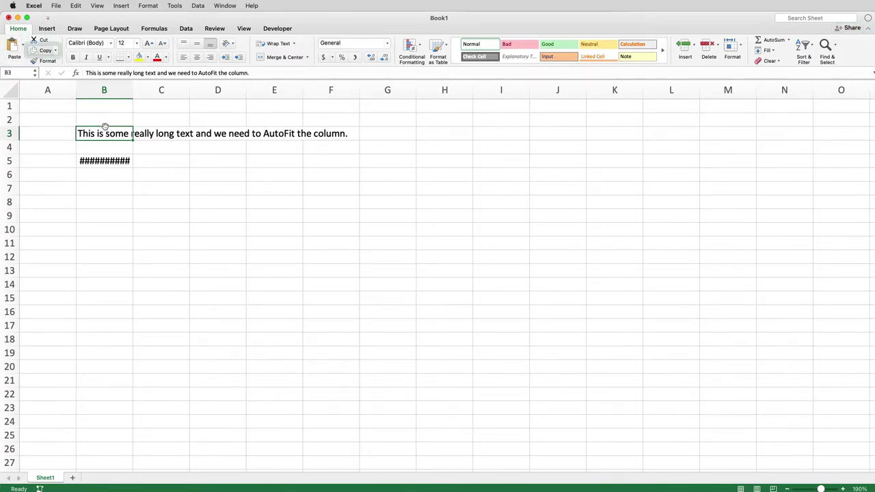
key(Tab)
key(Tab)
key(Tab)
key(Tab)
key(Tab)
key(Tab)
key(Tab)
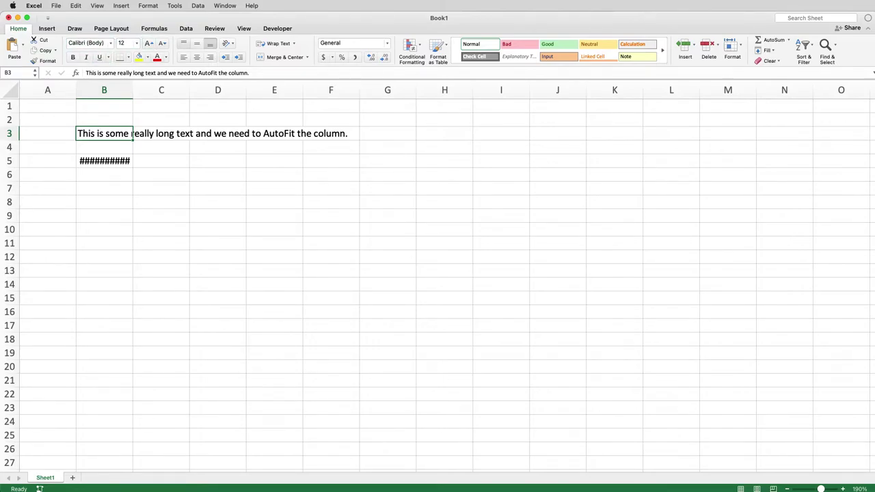
key(Tab)
key(Tab)
key(Tab)
key(Tab)
key(Tab)
key(Tab)
key(Tab)
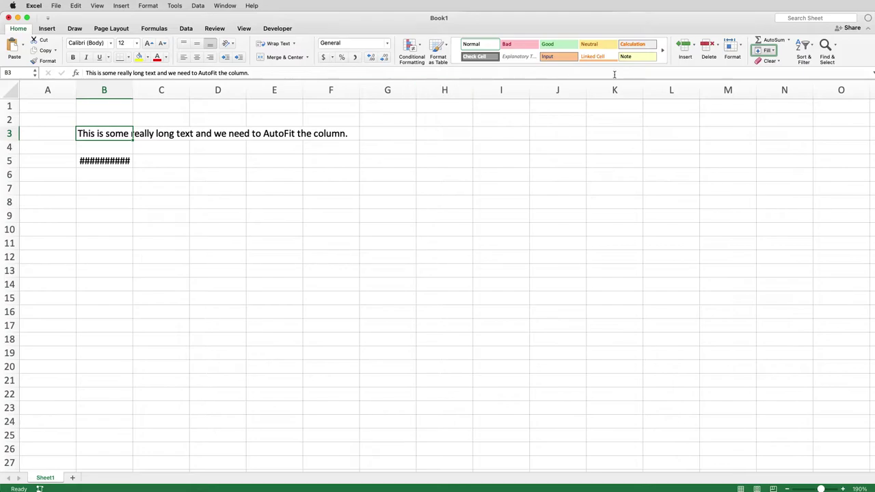
key(shift+Tab)
key(shift+Tab)
key(shift+Tab)
key(shift+Tab)
key(shift+Tab)
key(shift+Tab)
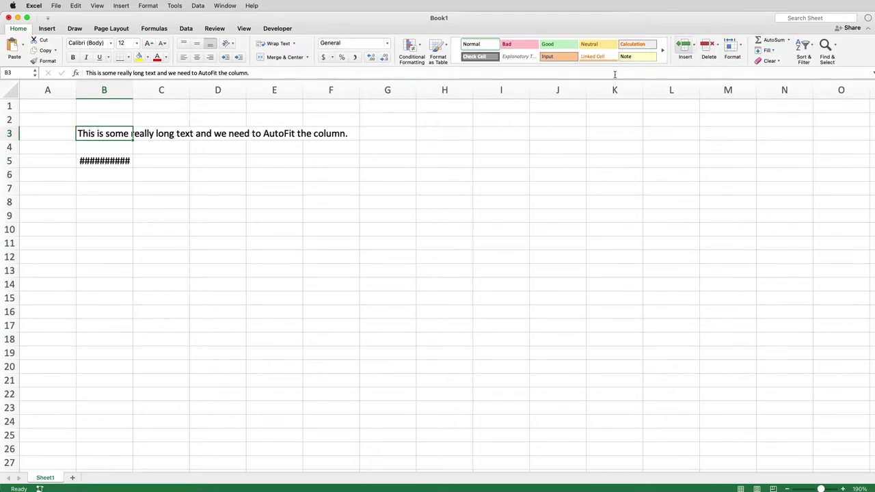
key(Tab)
key(Tab)
key(Tab)
key(Tab)
key(Tab)
key(Tab)
key(Tab)
key(Tab)
key(Tab)
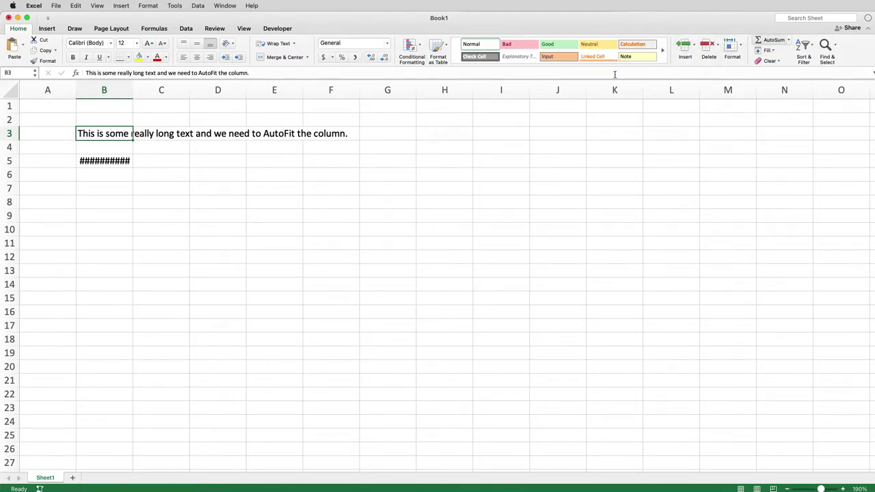
key(Tab)
key(Tab)
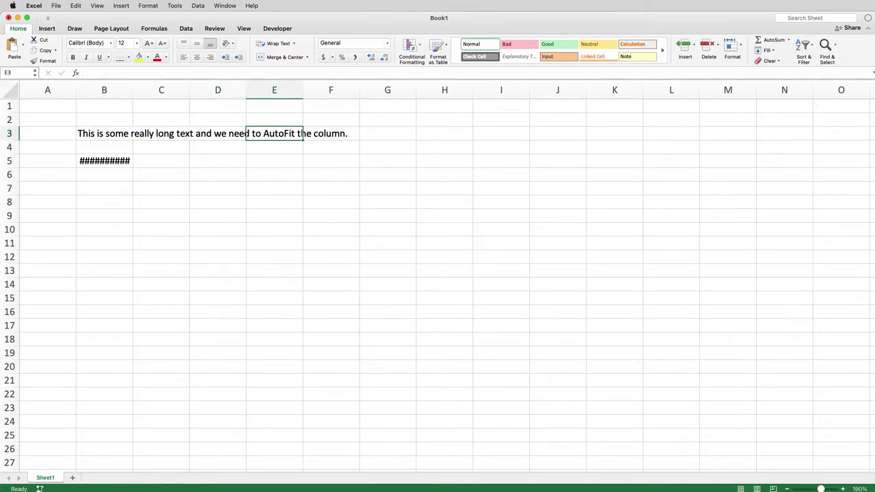
click(16, 29)
click(17, 29)
Move to cell F7, open and close the Format dropdown, and reselect B3.
key(Tab)
key(Tab)
key(Tab)
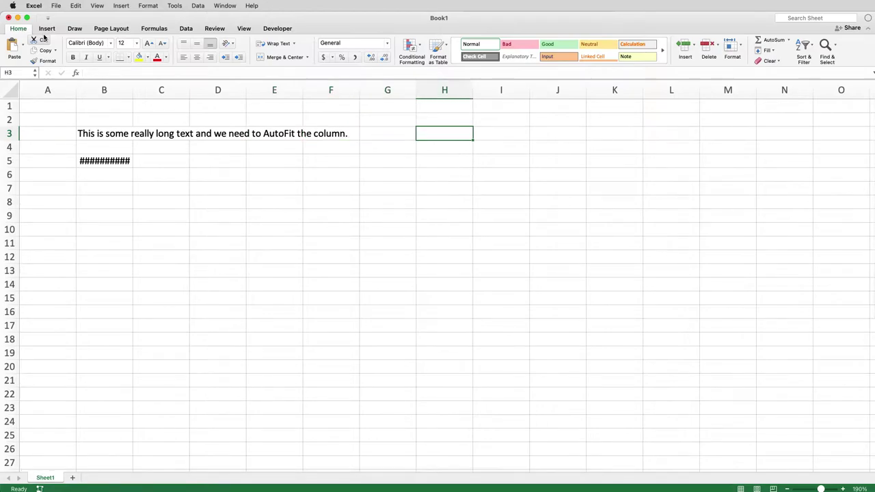
key(alt+F3)
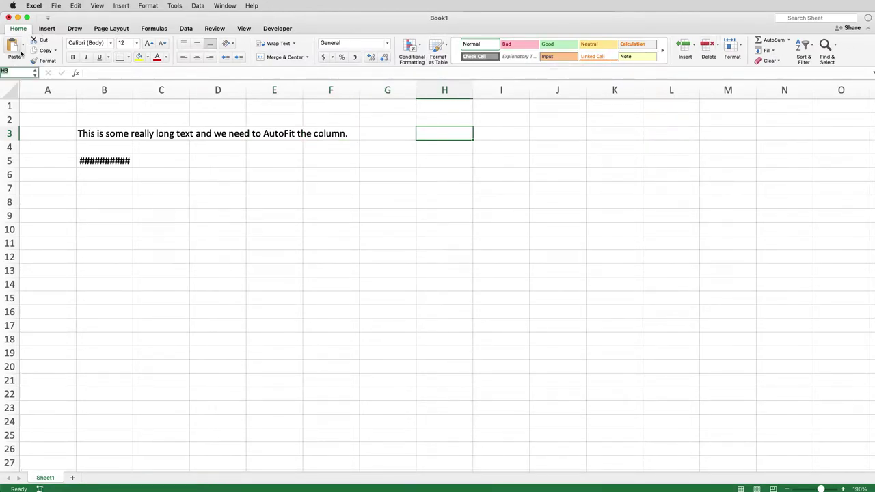
click(331, 192)
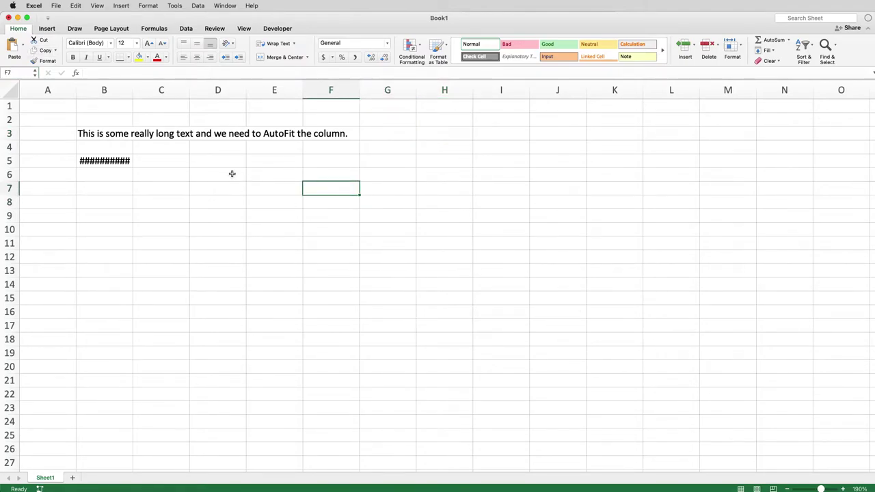
scroll(257, 195, right, 1)
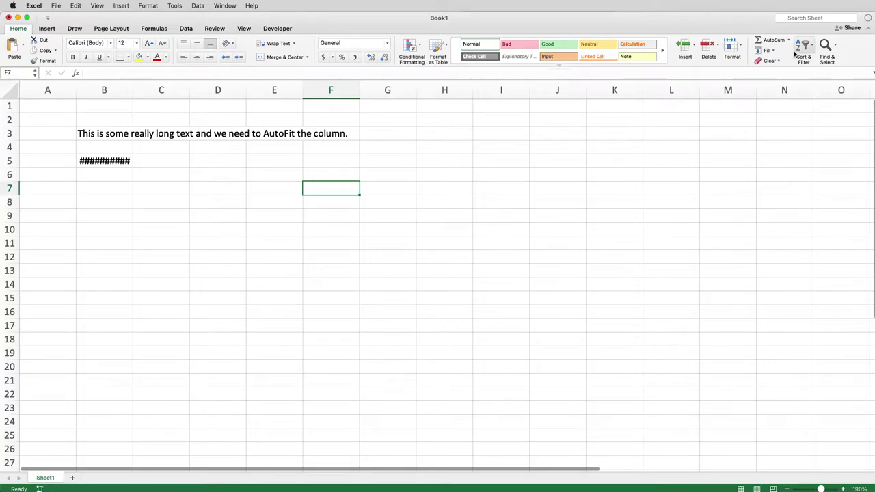
click(731, 47)
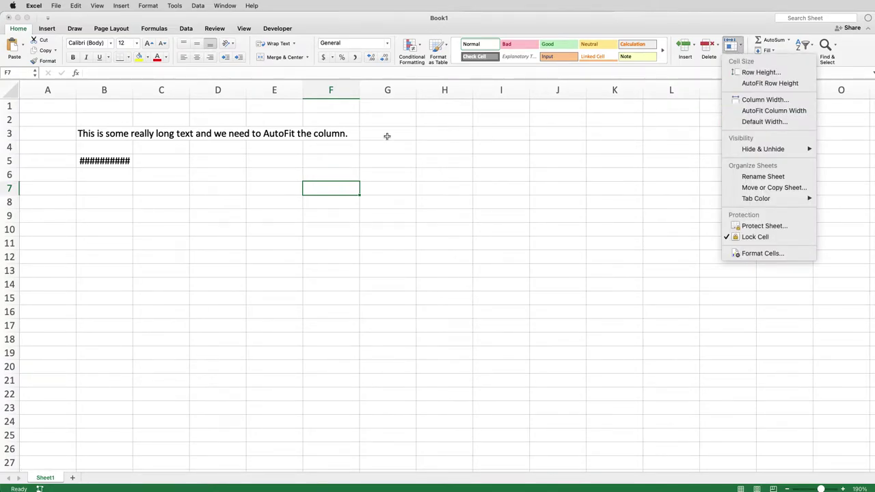
click(126, 146)
click(101, 134)
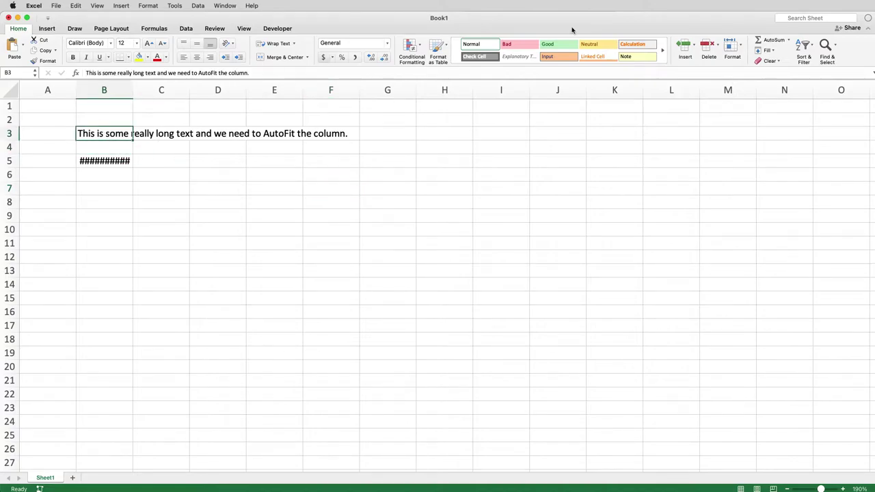
click(867, 32)
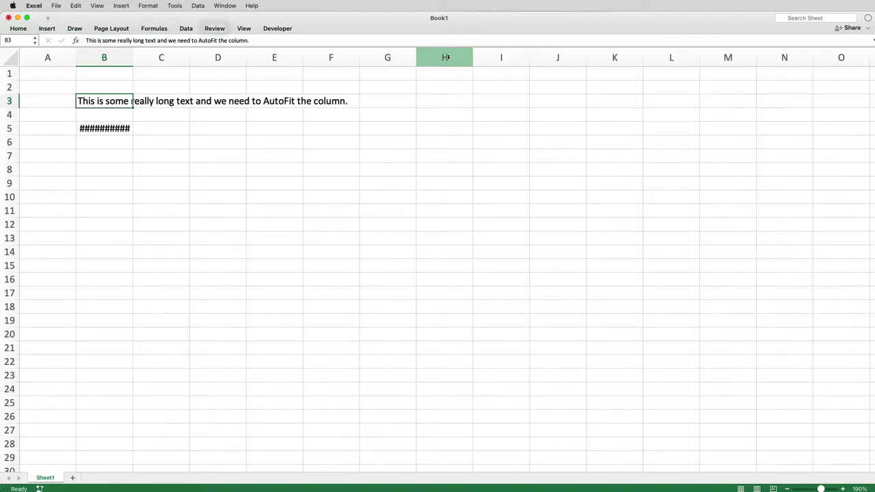
key(Right)
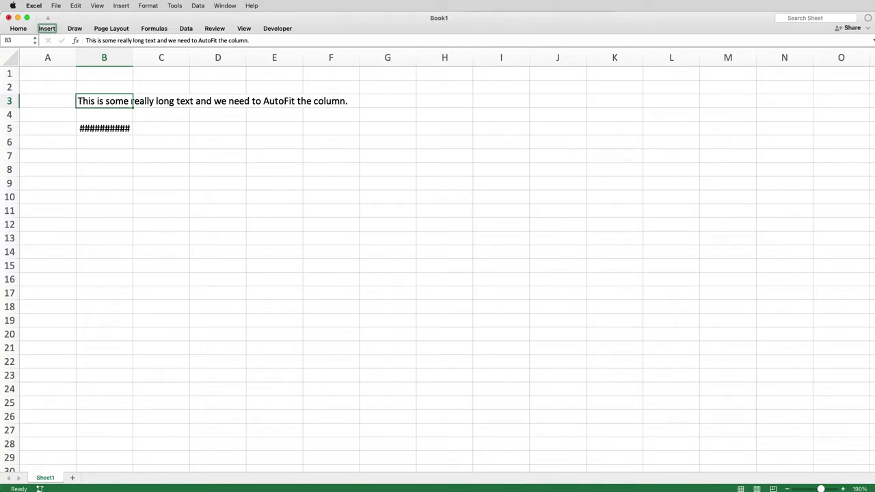
click(297, 220)
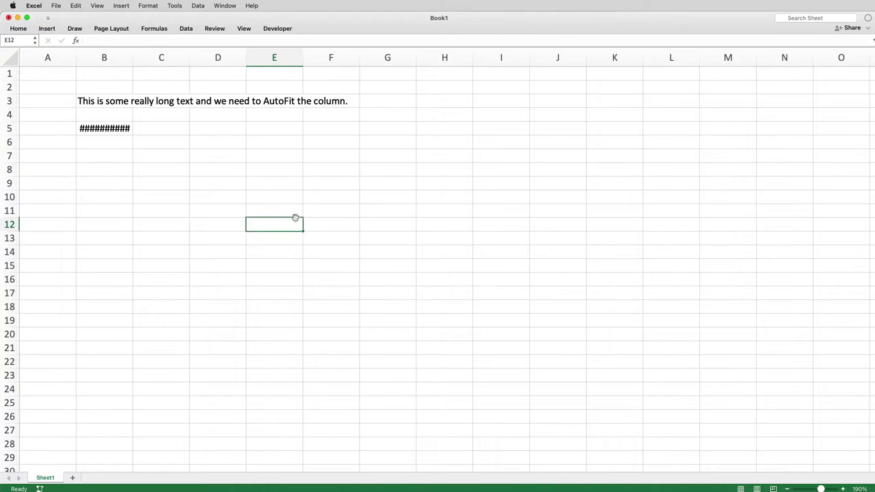
click(144, 112)
click(99, 101)
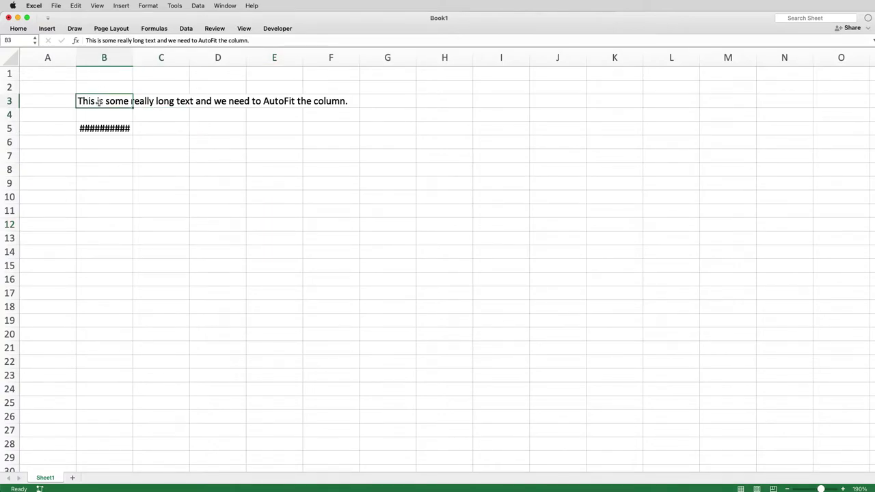
click(105, 158)
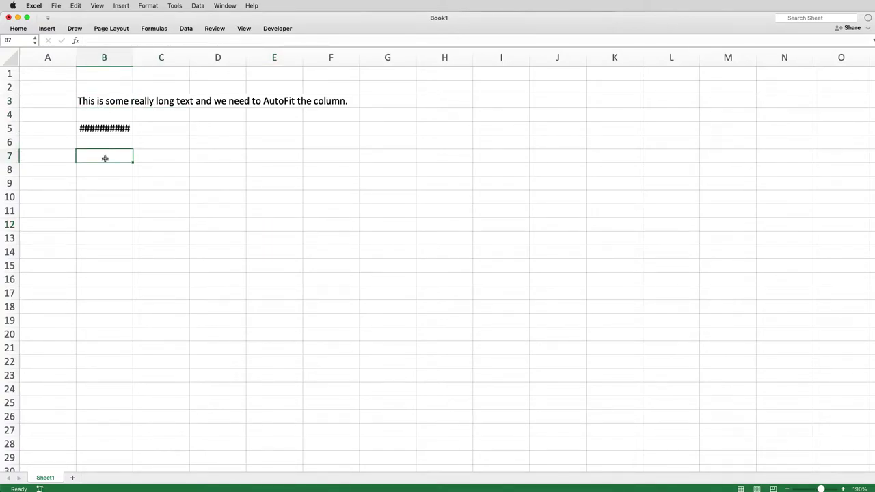
Discard the CTRL+F2 entry in B7 and enter Option 1 / Function F6 in A8:B8.
text(CTRL+F2)
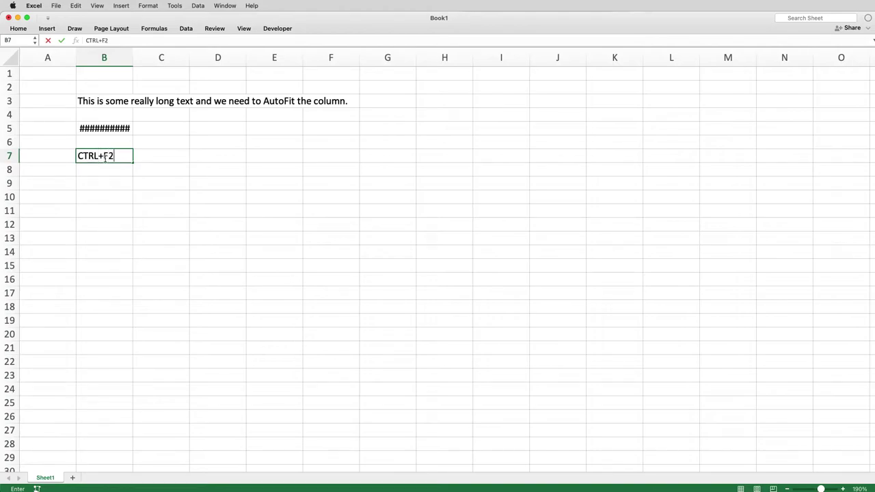
key(Escape)
key(Down)
key(Left)
text(1)
key(Tab)
key(Left)
text(Option 1)
key(Tab)
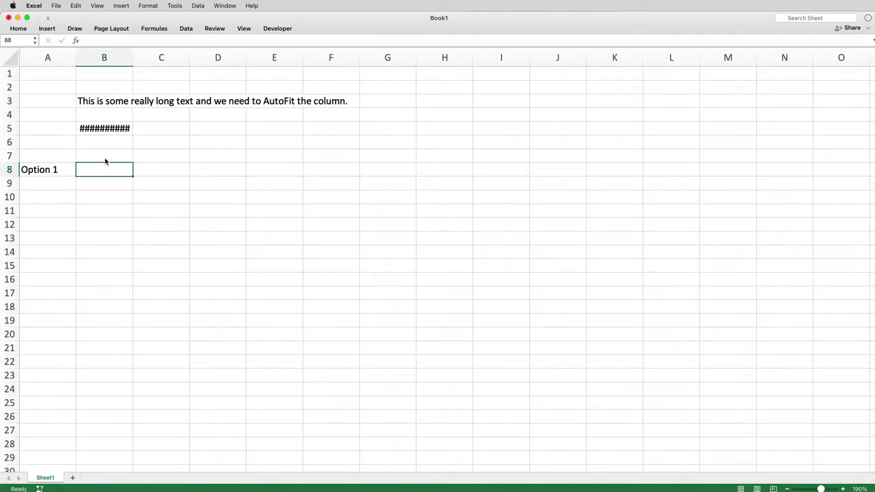
text(F)
key(BackSpace)
text(Function F6)
key(Return)
Enter Option 2 in A9 and CTRL+F2 in B9.
text(o)
key(BackSpace)
key(BackSpace)
text(Iub)
key(BackSpace)
key(BackSpace)
key(BackSpace)
text(Option 2)
key(Tab)
text(CTRL+F2)
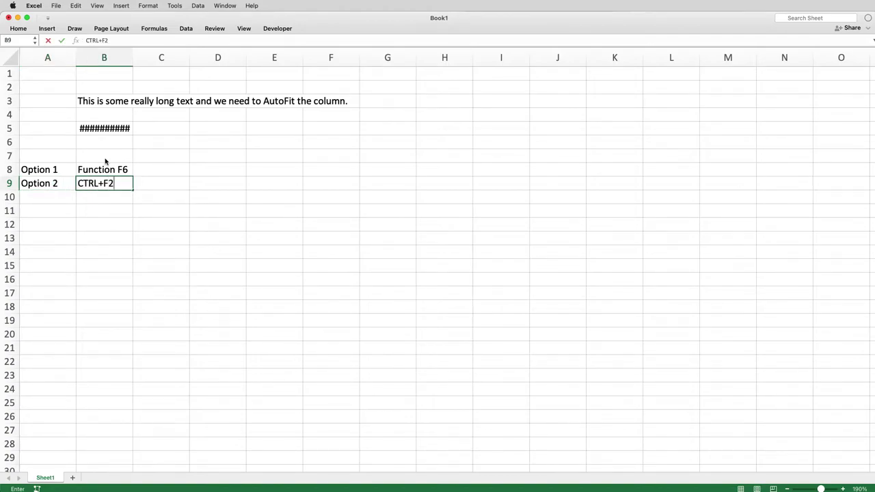
key(Return)
Return to the long text in B3 and expand the Home ribbon.
key(Up)
key(Up)
key(Up)
key(Up)
key(Up)
key(Up)
key(Up)
key(Right)
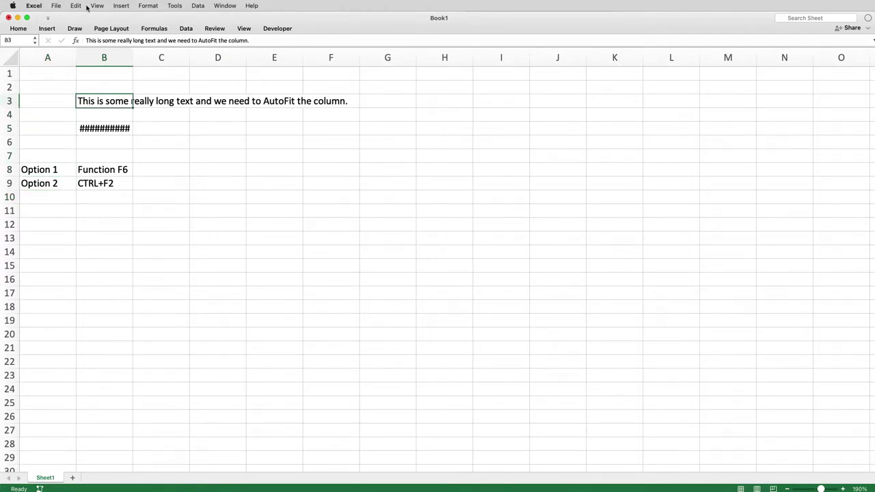
click(28, 28)
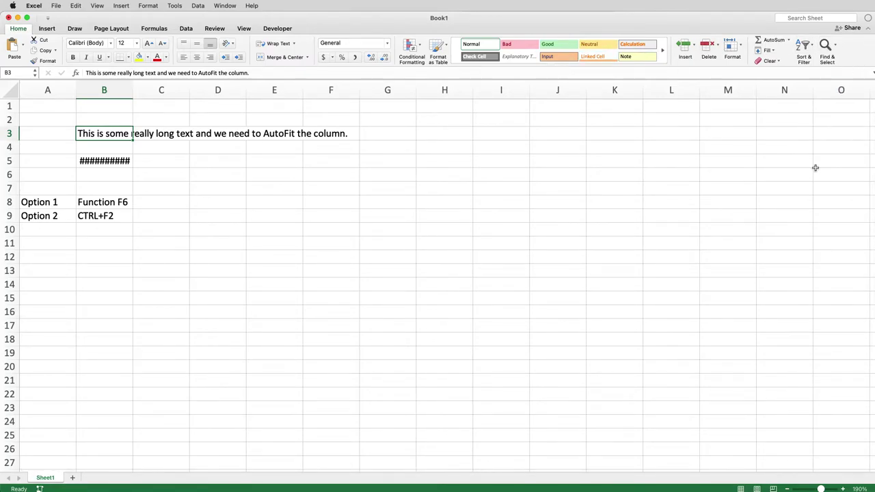
Collapse the Home ribbon again so only the sheet grid shows.
click(869, 30)
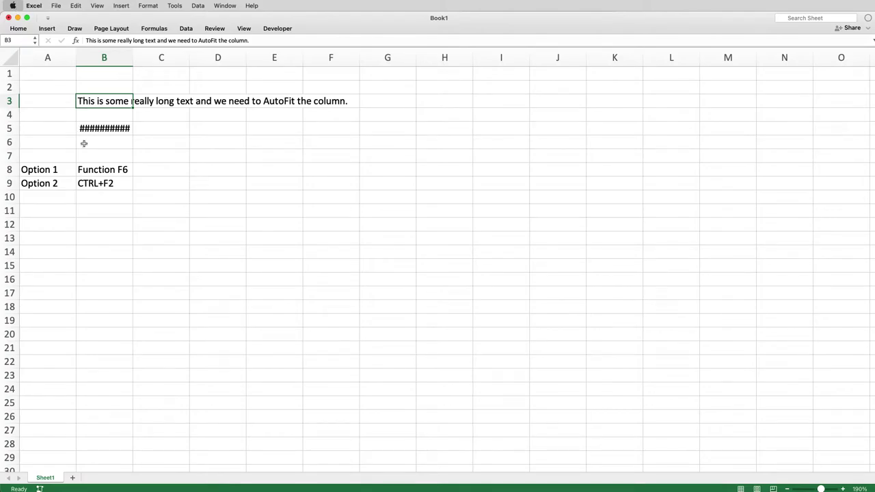
key(ctrl+F2)
key(Right)
key(Right)
key(Right)
key(Right)
key(Right)
key(Right)
key(Right)
key(Right)
key(Right)
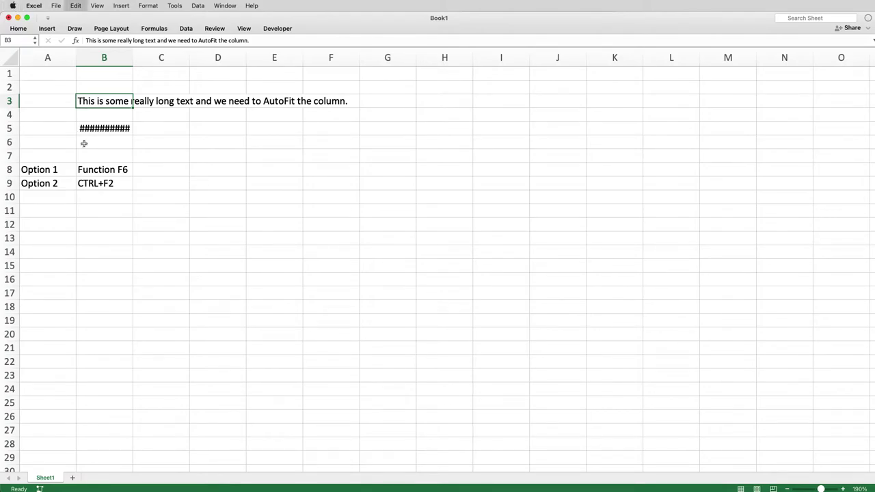
key(Left)
key(Left)
key(Left)
key(Left)
key(Left)
key(Left)
key(Left)
key(Left)
key(Right)
key(Right)
key(Right)
key(Right)
key(Right)
key(Left)
key(Left)
key(Left)
key(Right)
key(Right)
key(Right)
key(Down)
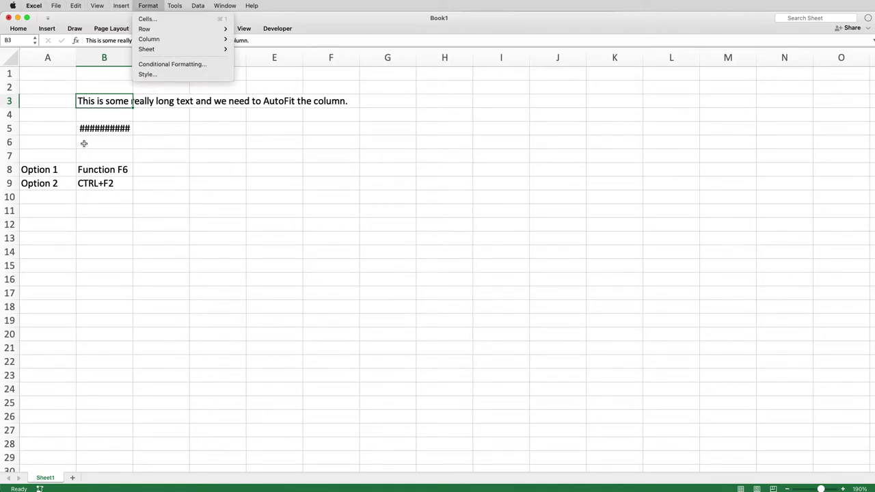
key(Down)
key(Down)
key(Down)
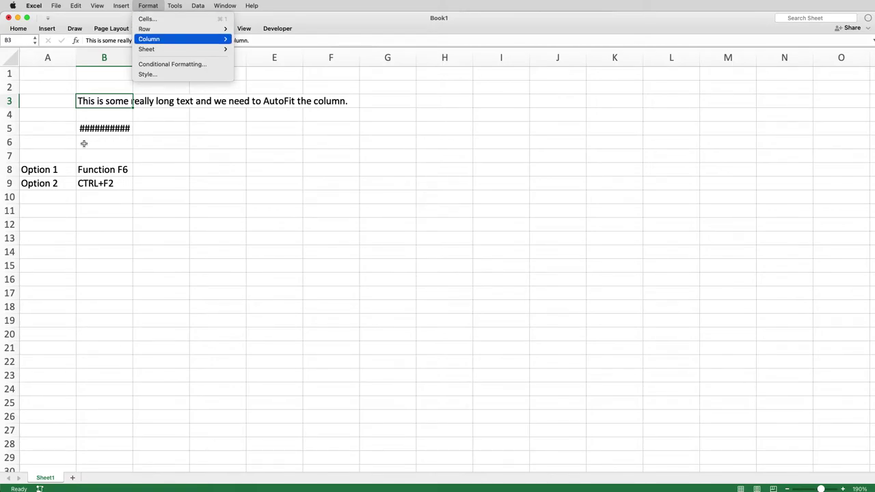
key(Right)
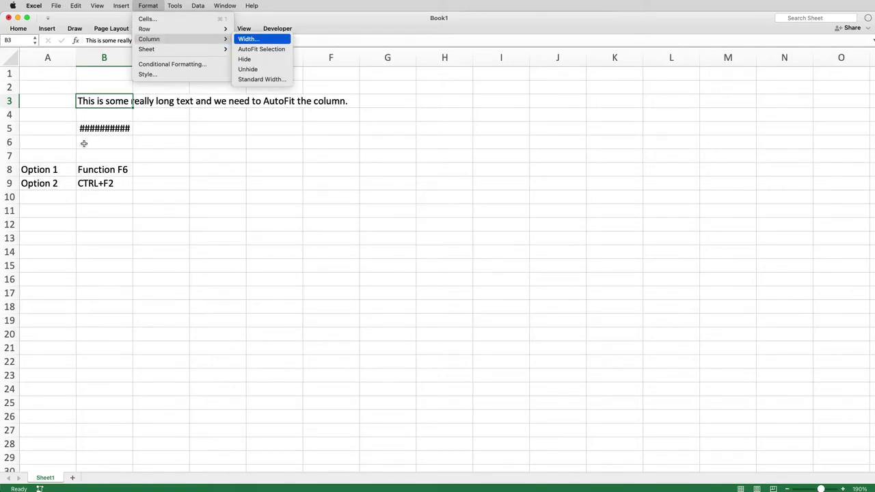
key(Down)
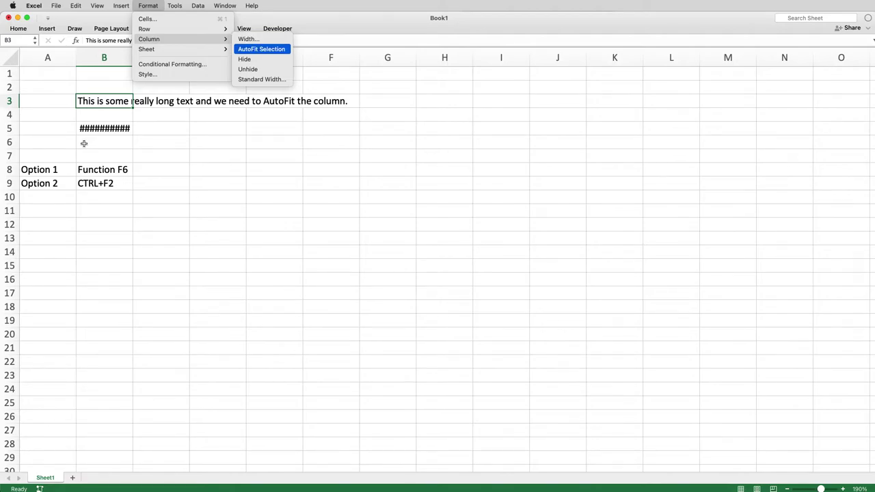
key(Return)
key(Down)
key(Down)
key(Up)
key(Up)
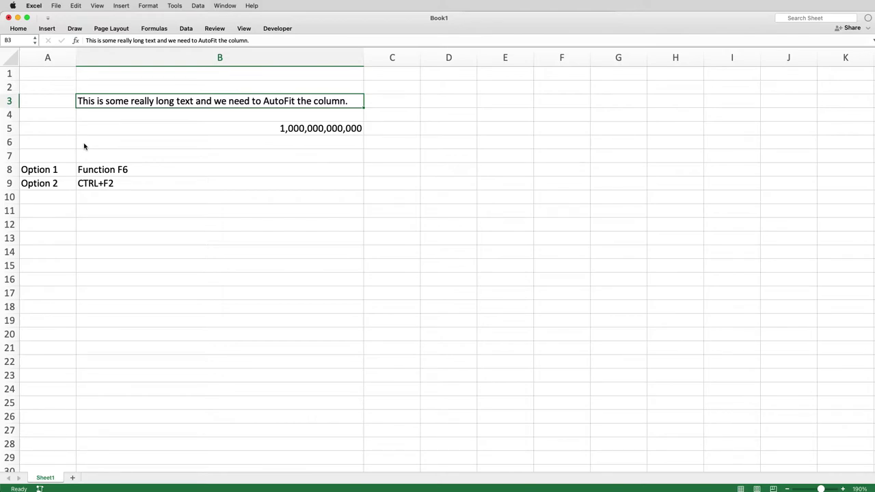
key(super+z)
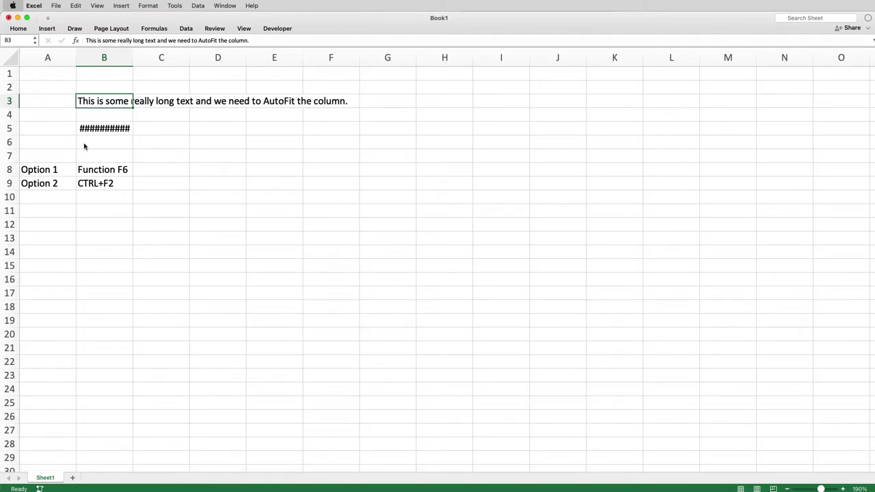
key(f)
key(o)
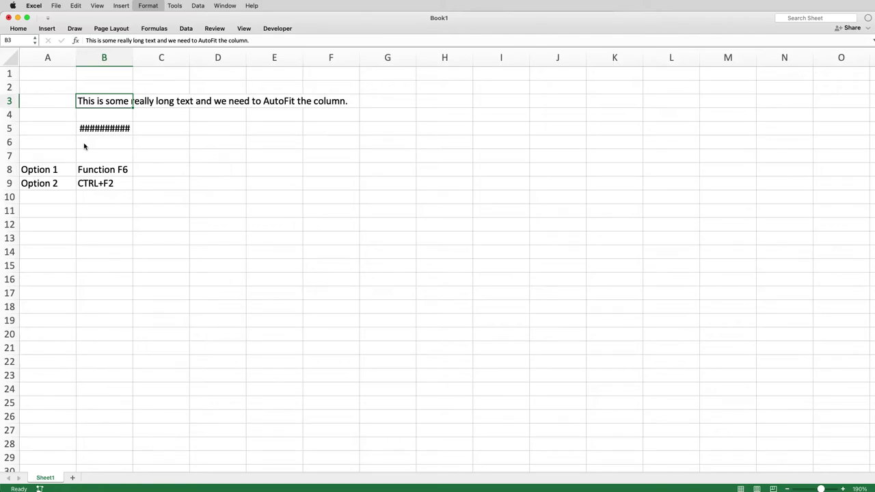
key(Down)
key(Down)
key(Down)
key(Down)
key(Right)
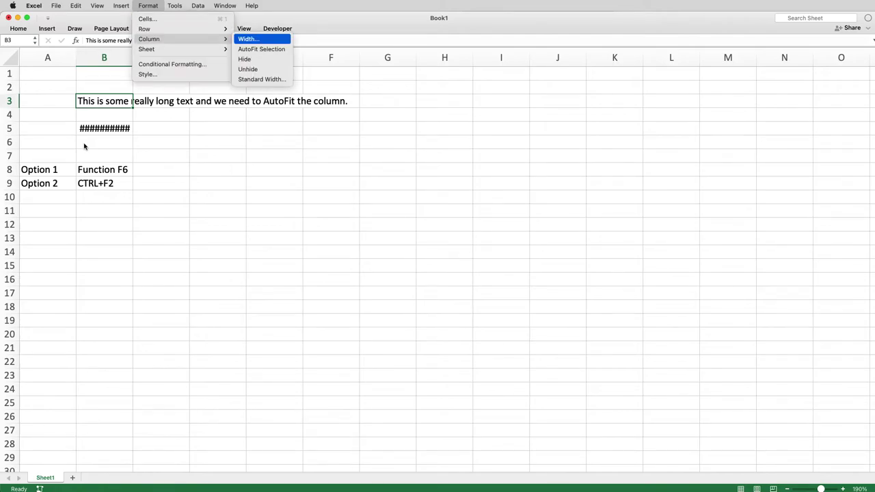
key(Down)
key(Return)
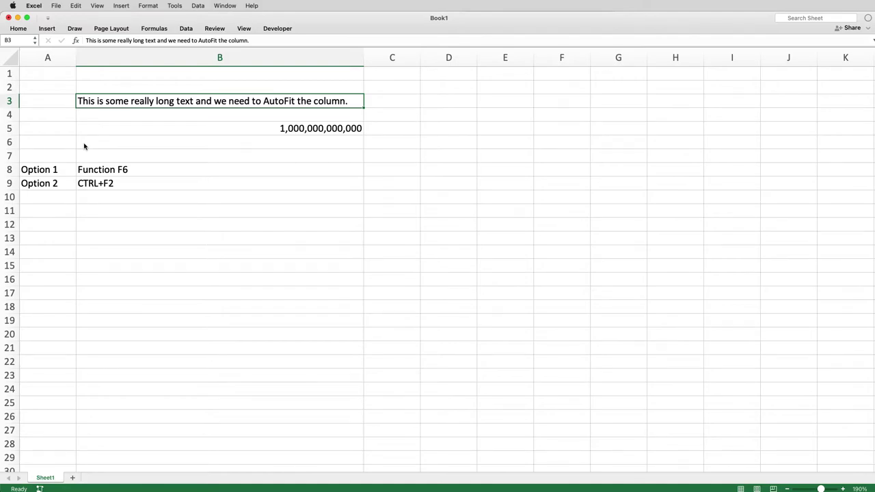
key(super+z)
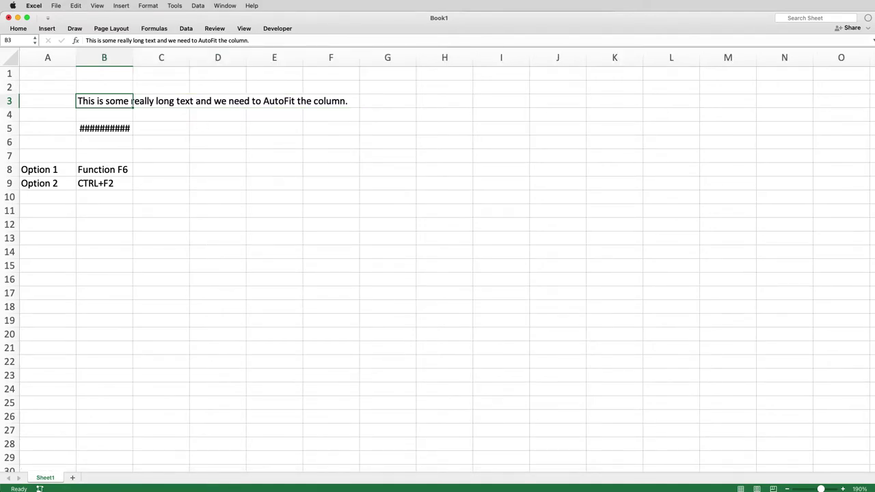
Switch to Chrome and back to Excel, deselect the text cells, and open the Apple menu.
key(super+Tab)
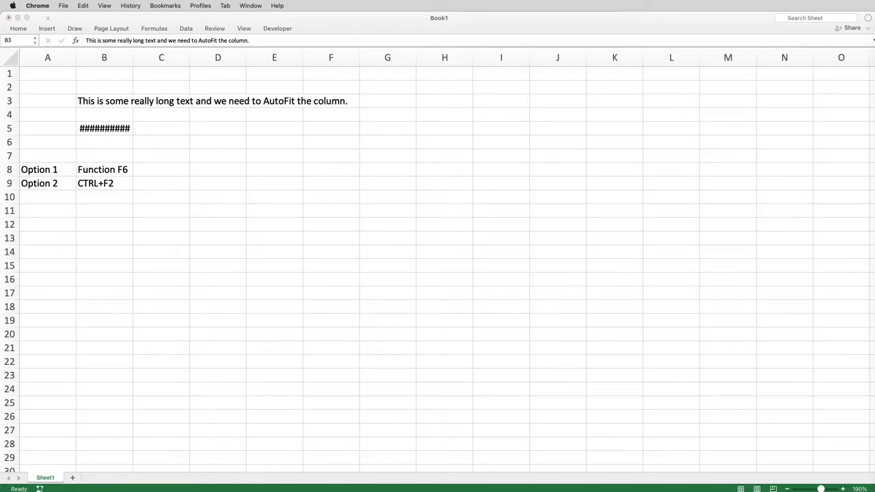
key(super+Tab)
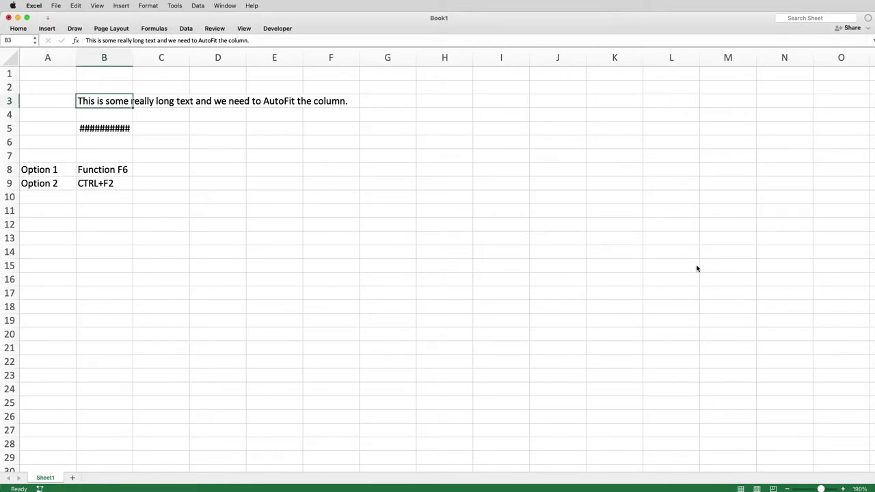
click(273, 222)
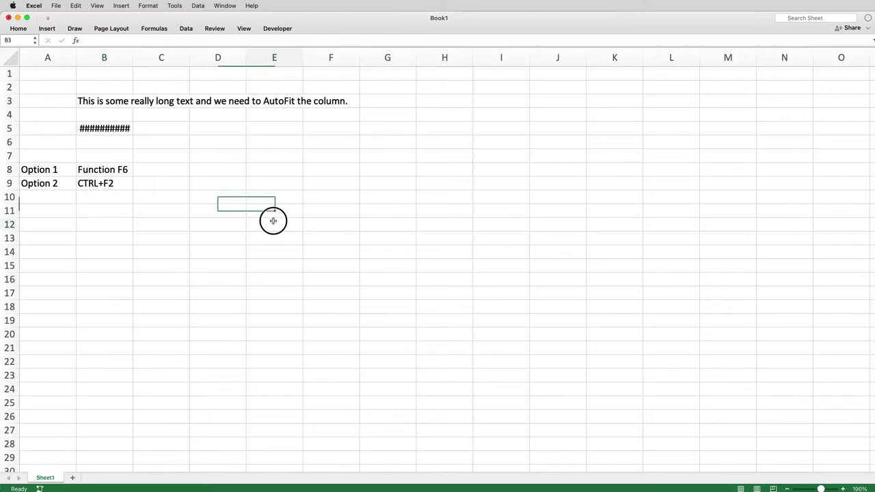
click(158, 186)
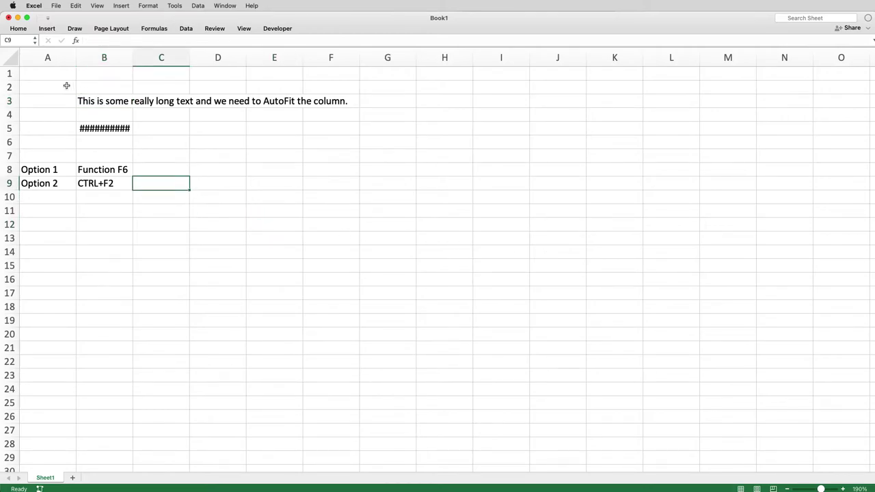
click(13, 6)
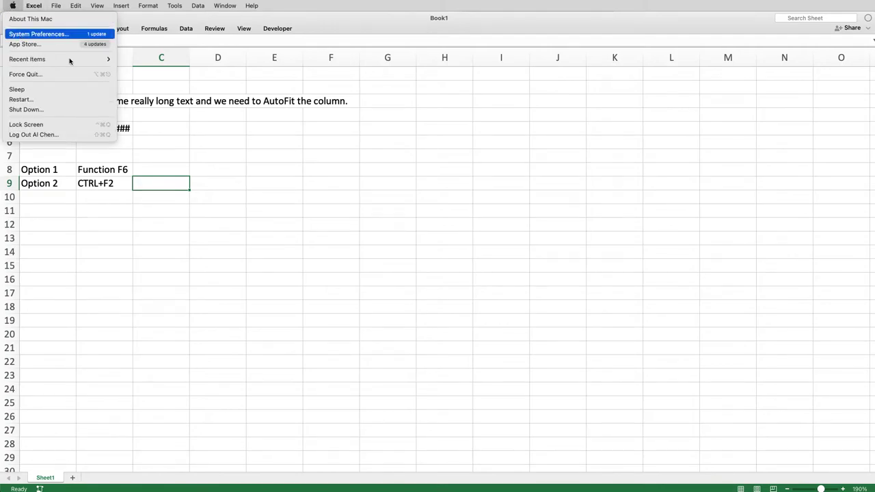
Open System Preferences > Keyboard > Shortcuts and show the App Shortcuts list.
click(459, 205)
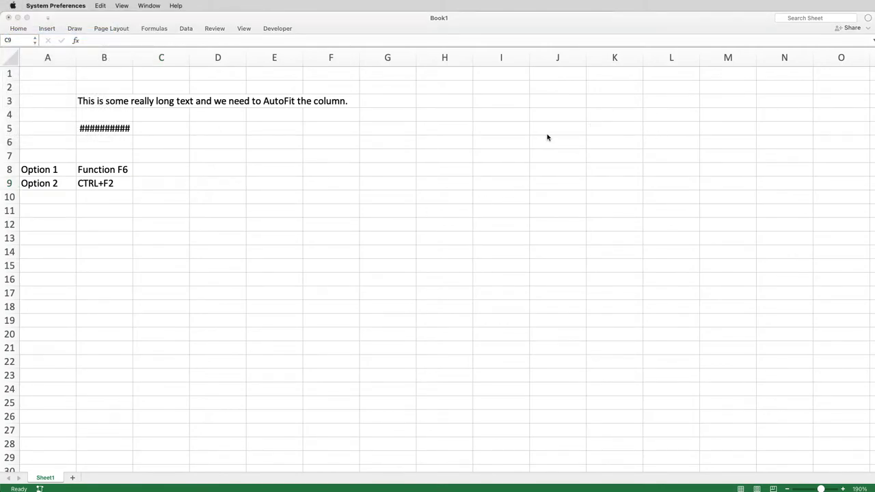
drag(340, 194, 586, 90)
click(580, 277)
click(520, 116)
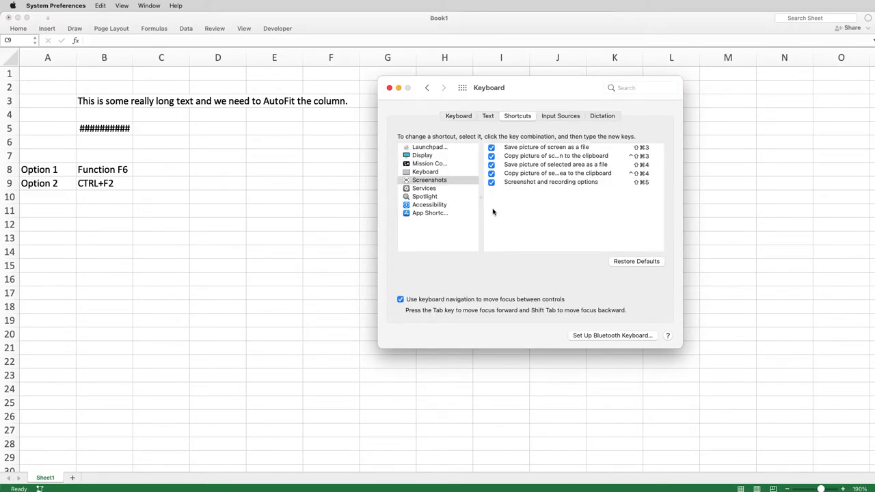
click(433, 215)
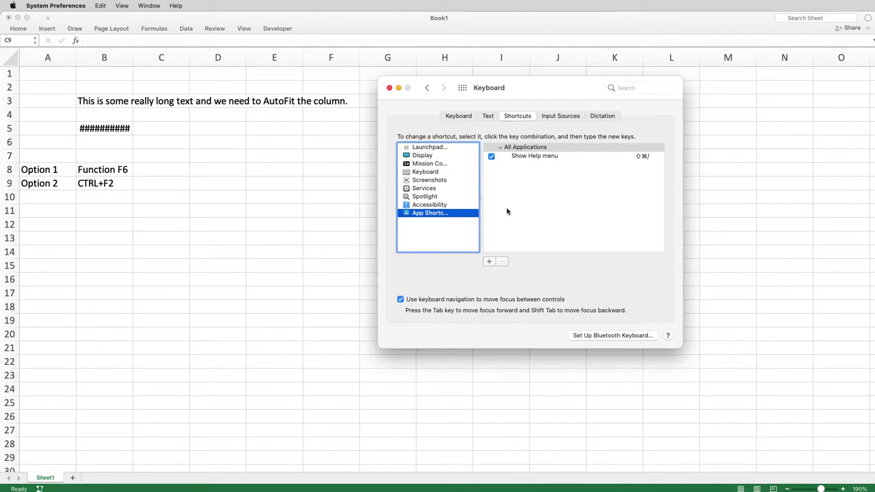
Add a new app shortcut with Microsoft Excel.app as its application.
click(488, 261)
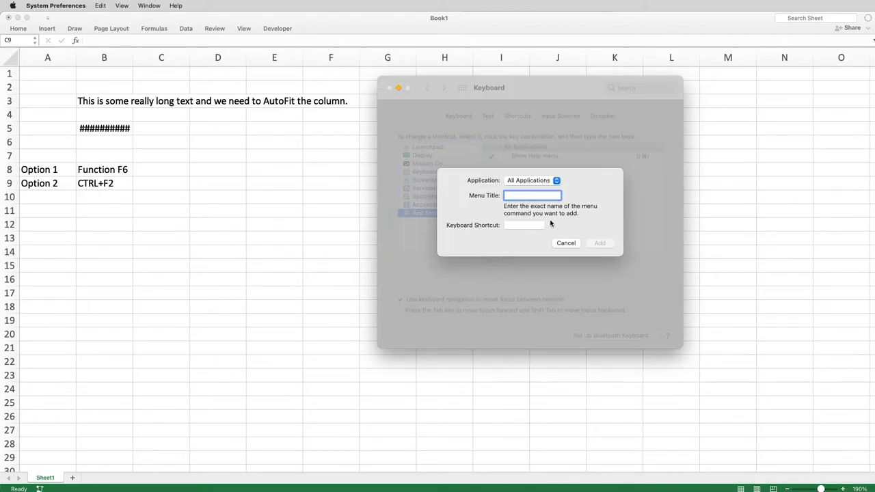
click(555, 180)
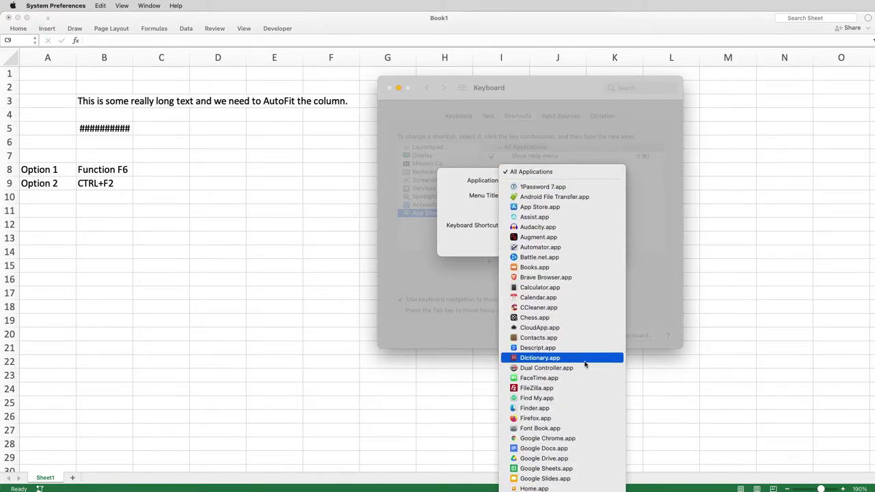
scroll(584, 365, down, 10)
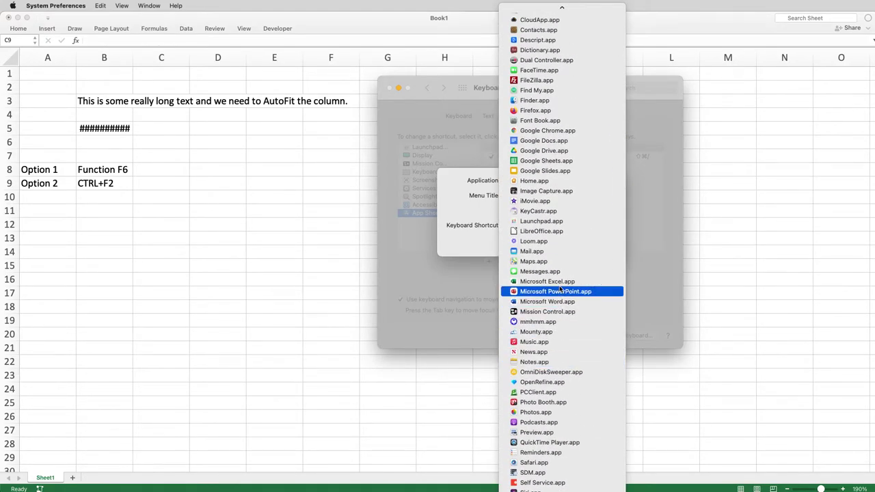
click(559, 281)
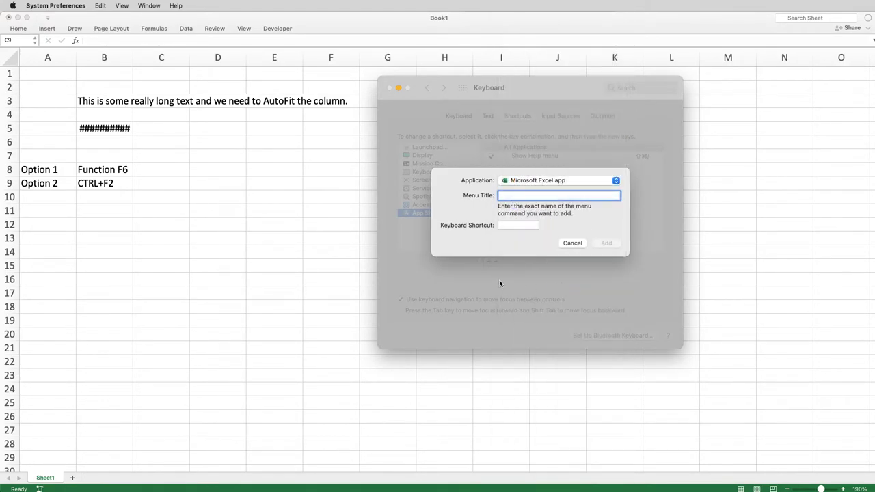
Add the menu title 'AutoFit Selection' with shortcut Shift+Cmd+U for Excel.
click(534, 197)
text(AutoFit Selection)
click(517, 225)
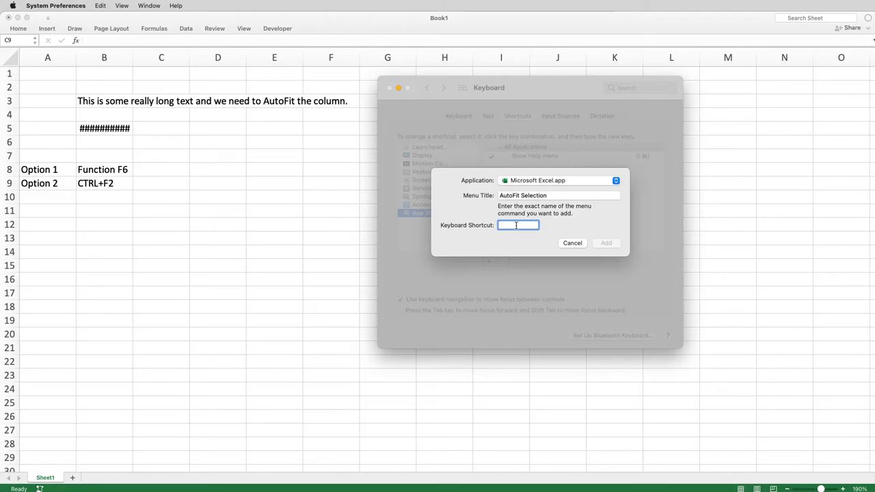
key(shift+super+u)
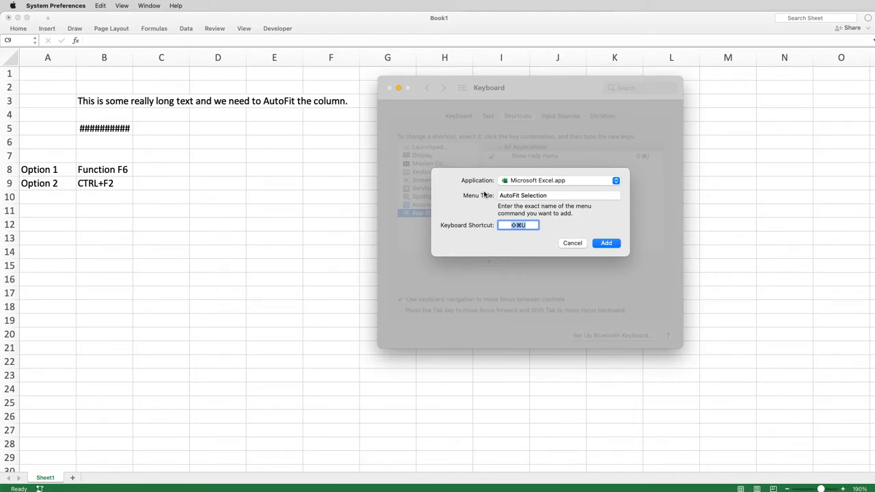
click(606, 244)
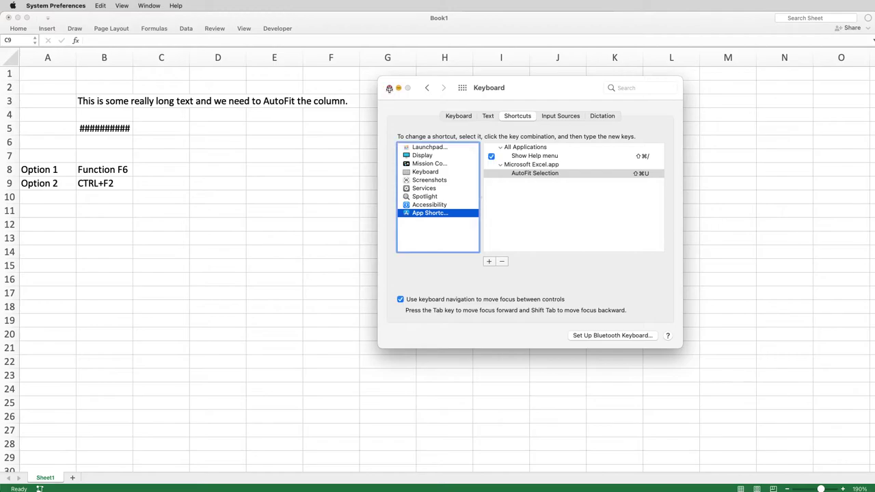
Close the Keyboard preferences window and return to the Excel spreadsheet.
click(389, 87)
click(302, 199)
click(237, 197)
click(93, 104)
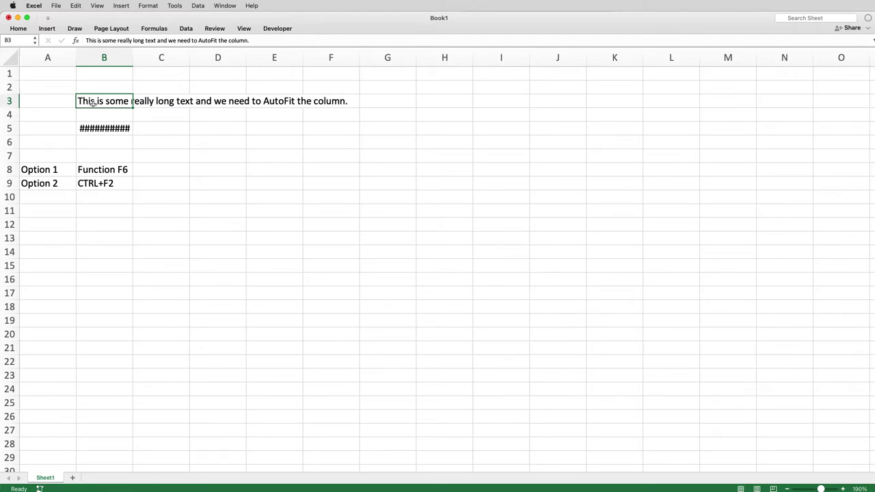
key(F6)
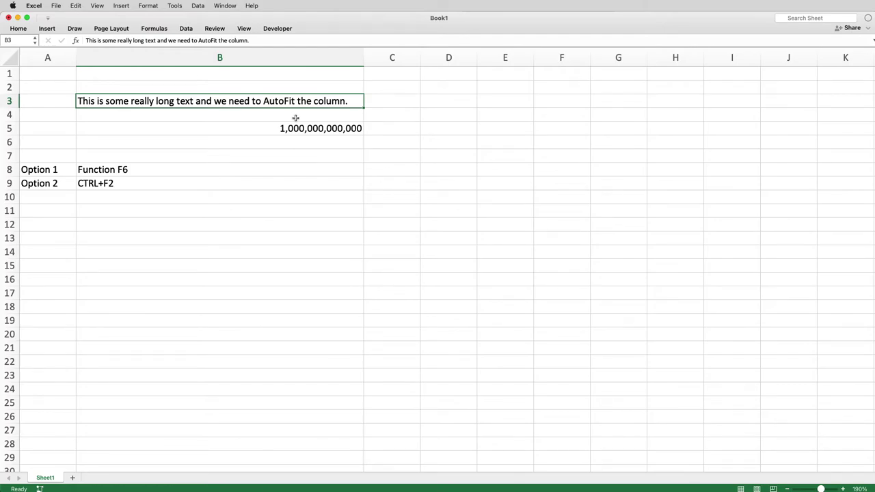
key(super+z)
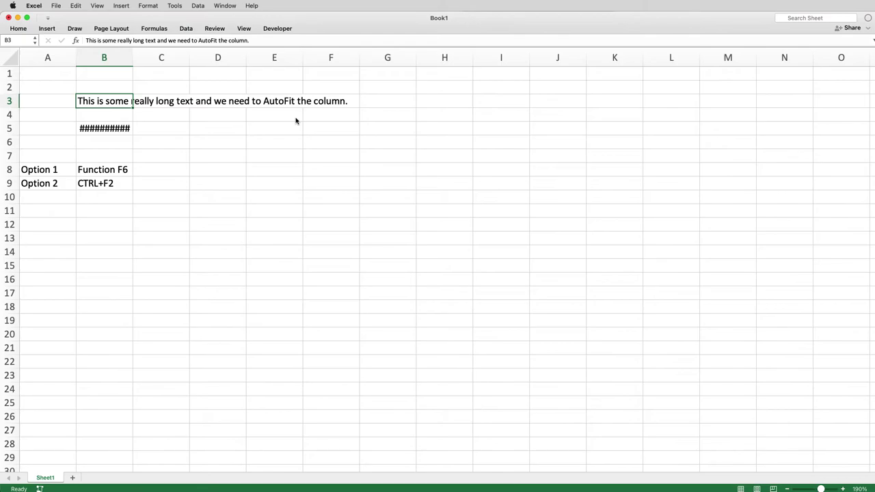
Open and close the Format menu, expand the Home ribbon, and open its Format dropdown.
click(147, 6)
click(371, 132)
click(24, 30)
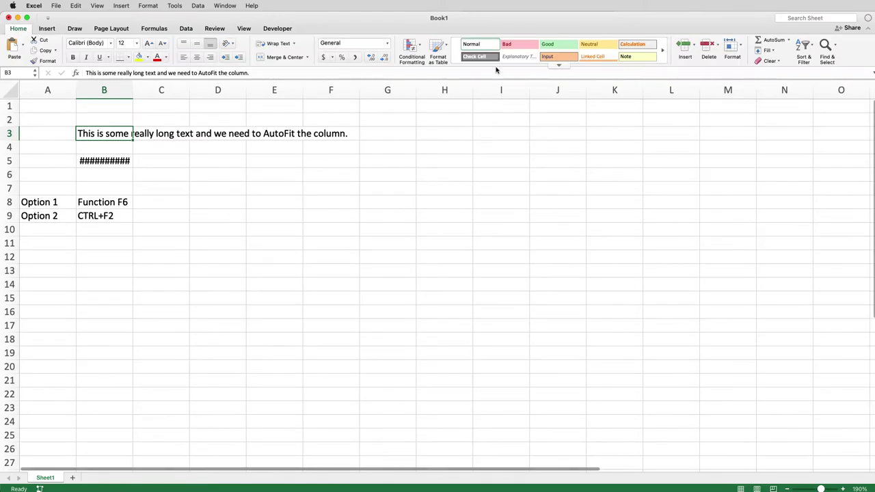
click(730, 45)
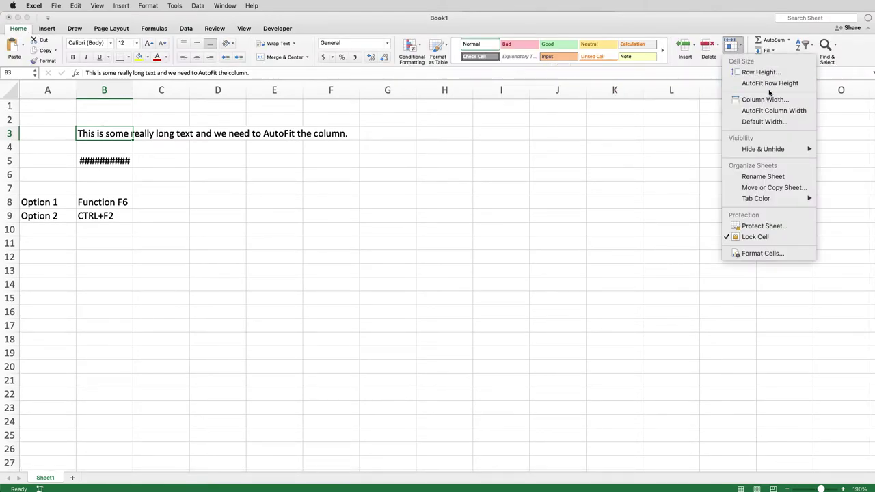
Leave Excel and open the App Shortcuts list in System Preferences' Keyboard Shortcuts settings.
key(Escape)
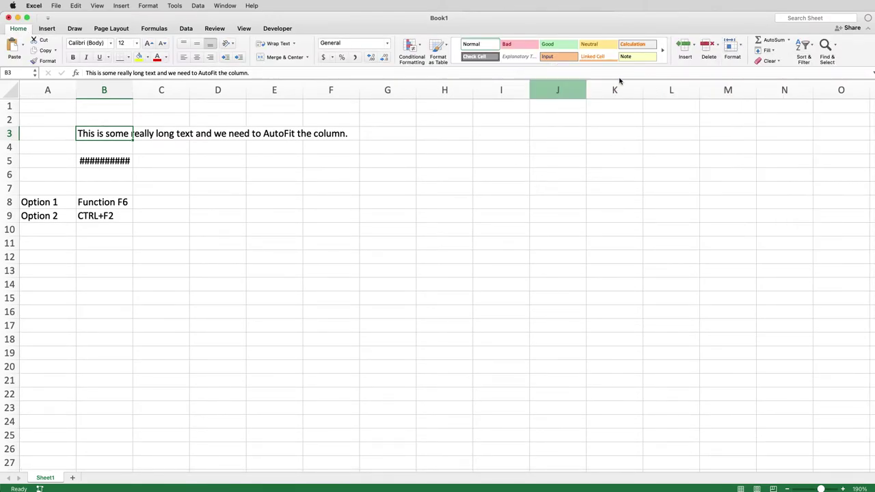
click(866, 29)
click(13, 5)
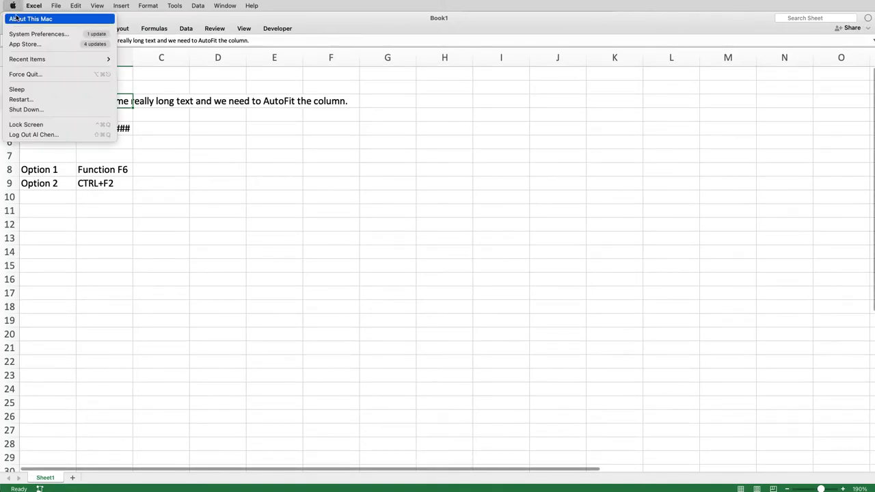
click(17, 34)
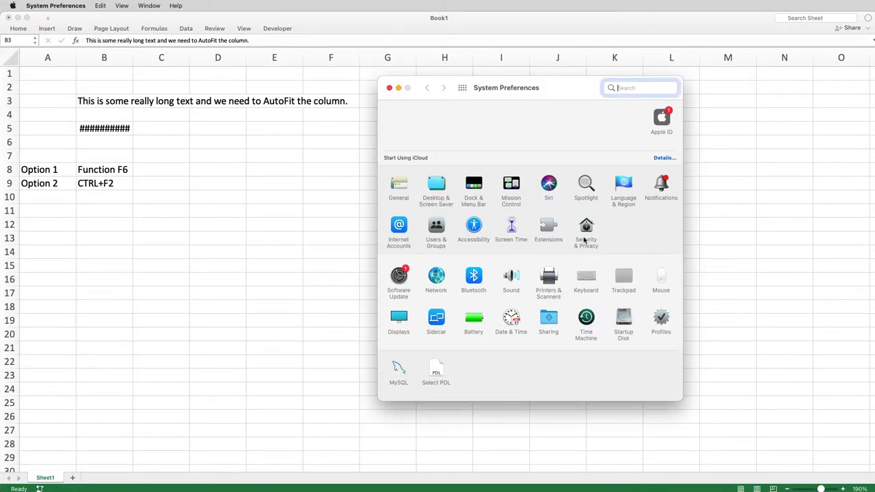
click(589, 284)
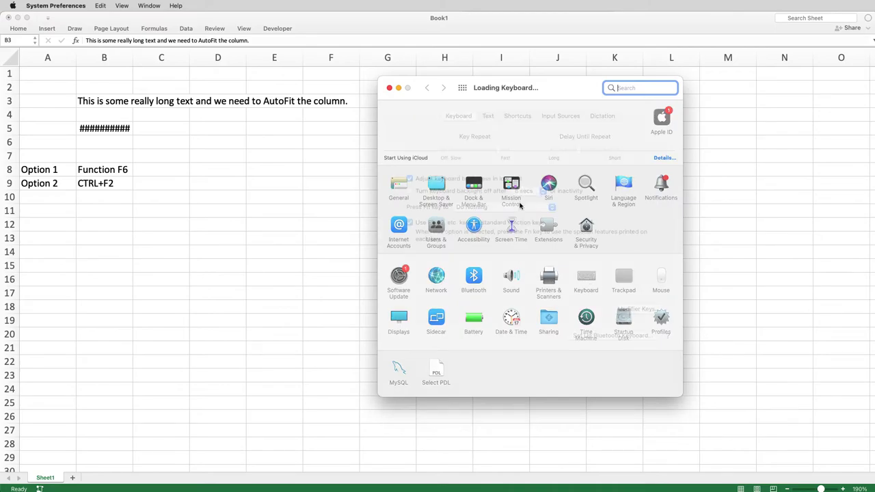
click(520, 116)
click(431, 213)
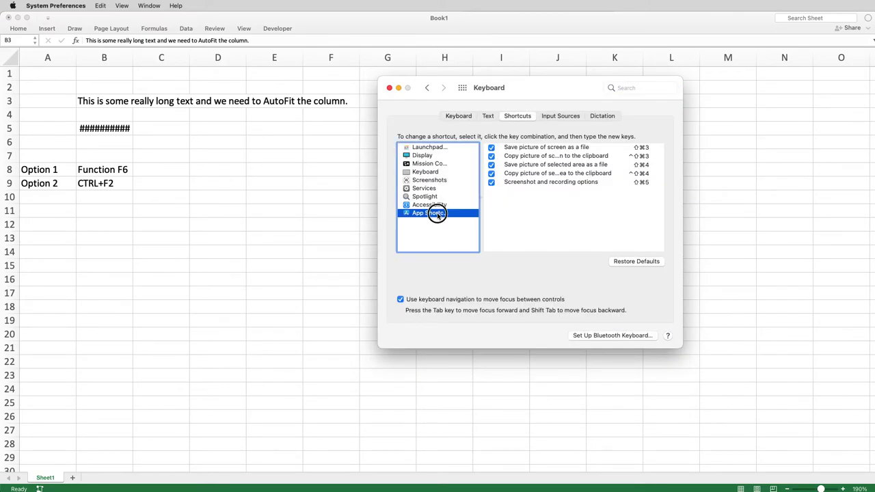
Delete the Microsoft Excel.app AutoFit Selection shortcut, discarding a new 'AutoFit' entry, and close Keyboard.
click(569, 166)
click(488, 261)
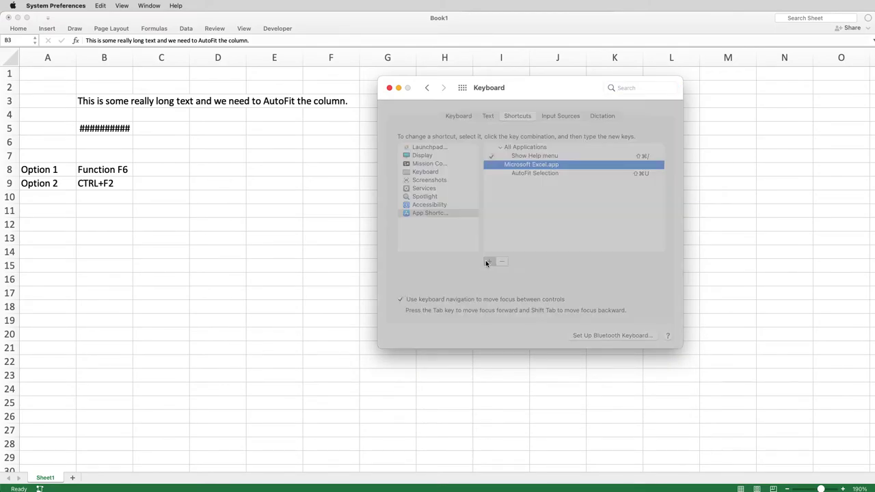
click(559, 181)
click(559, 182)
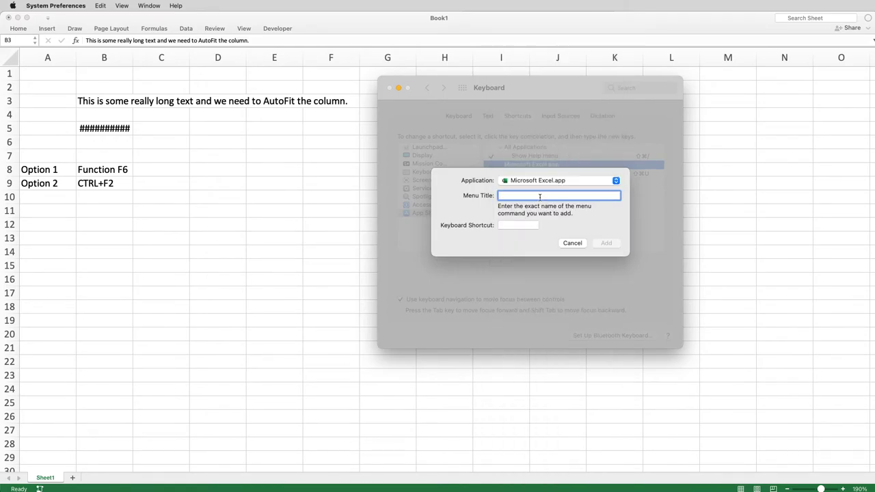
text(AutoFit)
click(573, 244)
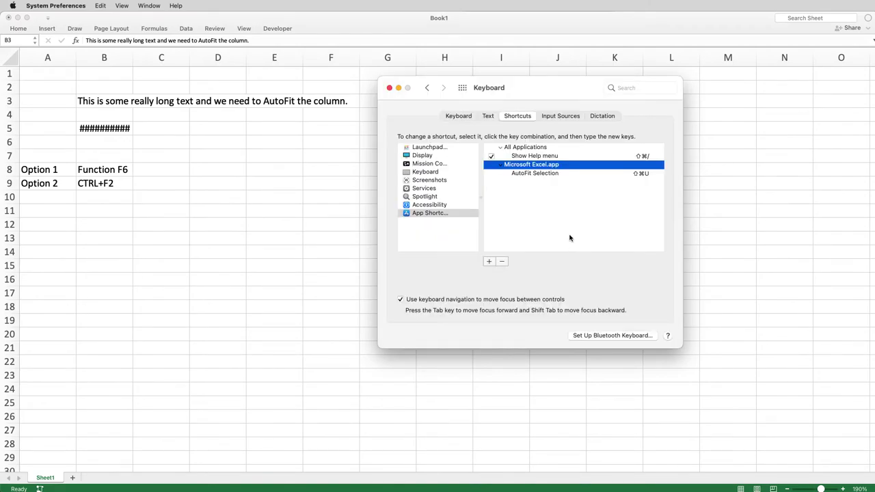
click(501, 262)
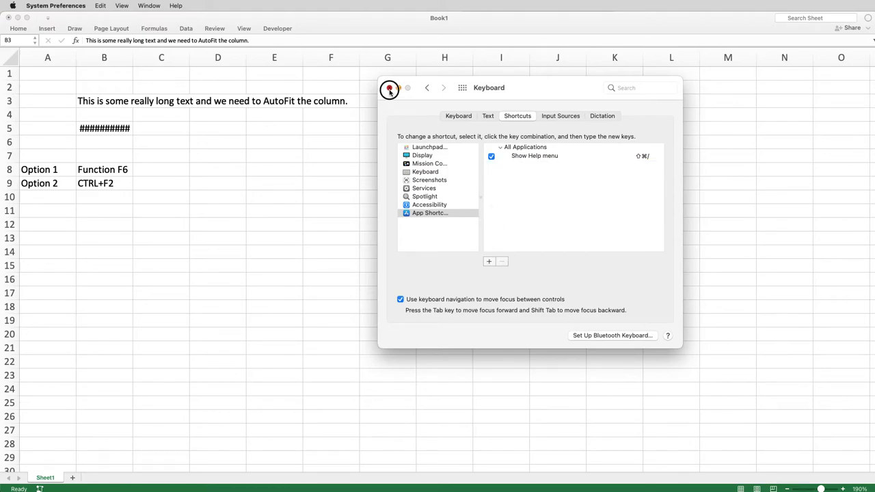
click(389, 87)
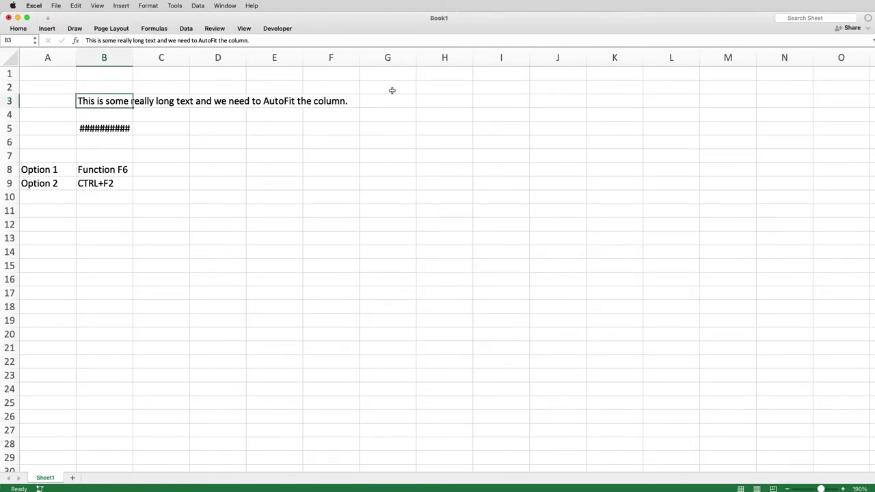
Open Tools > Customize Keyboard and drag the dialog to the centre of the screen.
click(176, 6)
click(201, 215)
drag(811, 112, 515, 96)
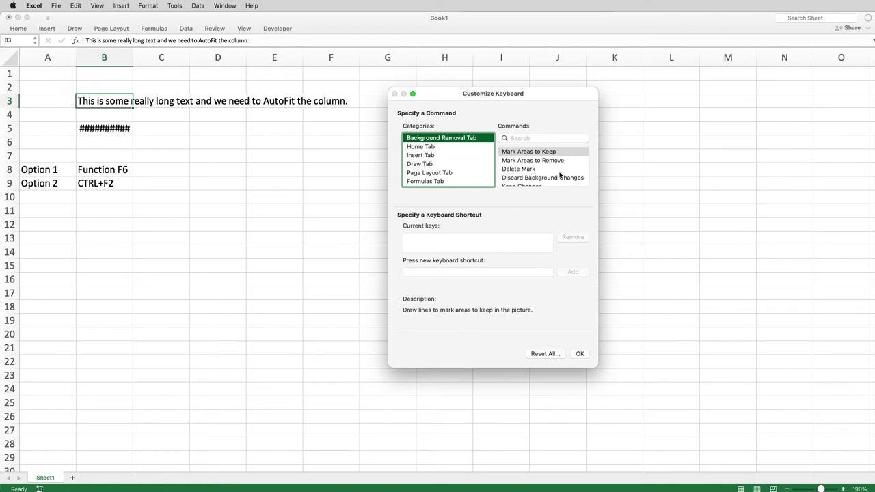
Select the Home Tab category and filter its commands with the search text 'autofi'.
click(434, 148)
click(540, 137)
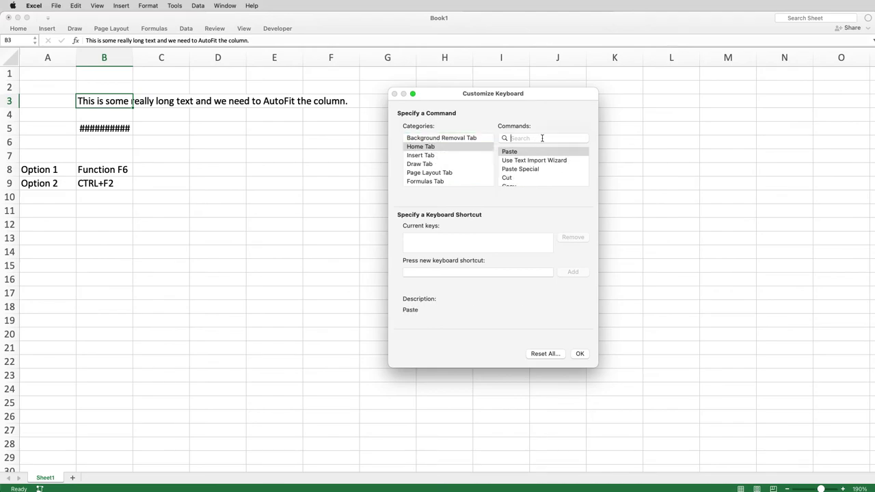
click(431, 147)
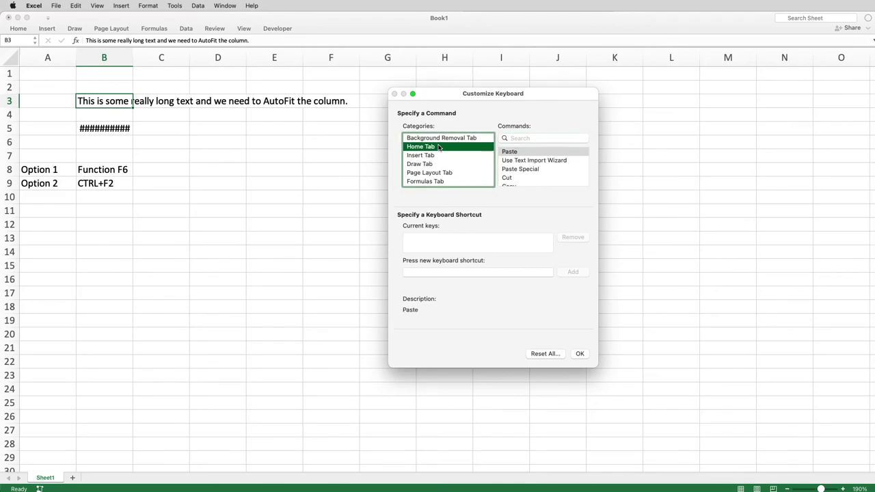
click(541, 140)
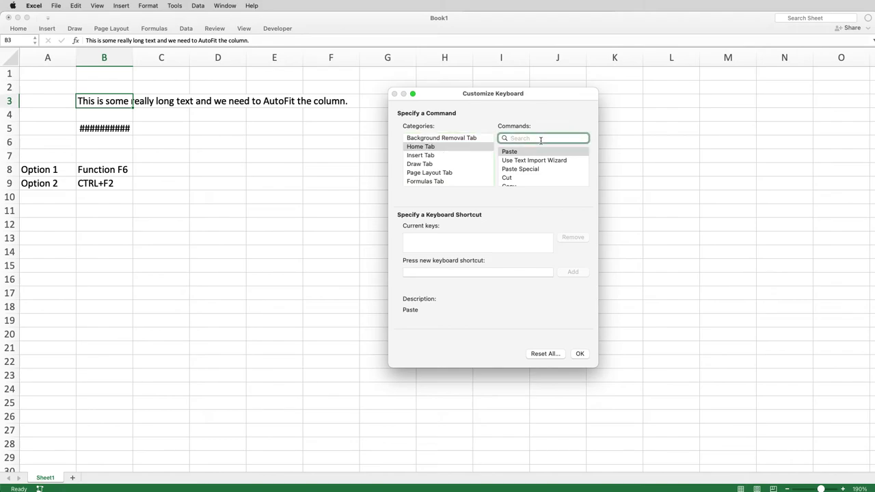
text(autofi)
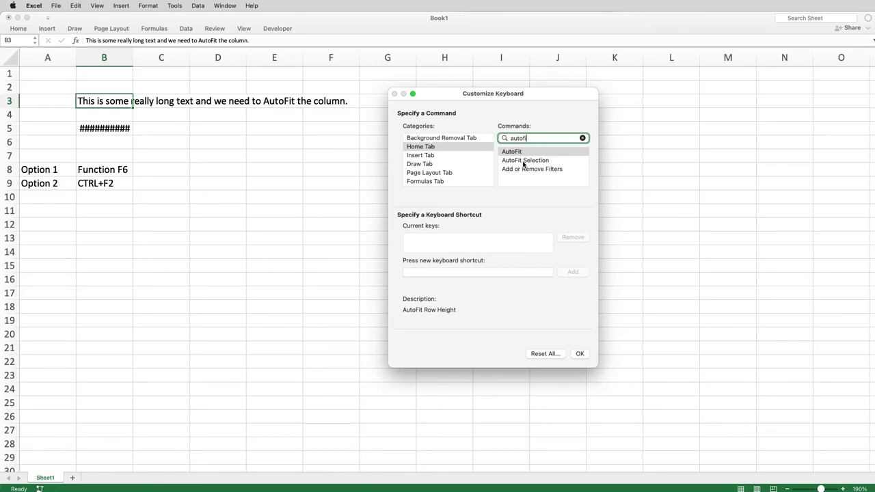
Select AutoFit Selection and remove its existing keyboard shortcut.
click(525, 152)
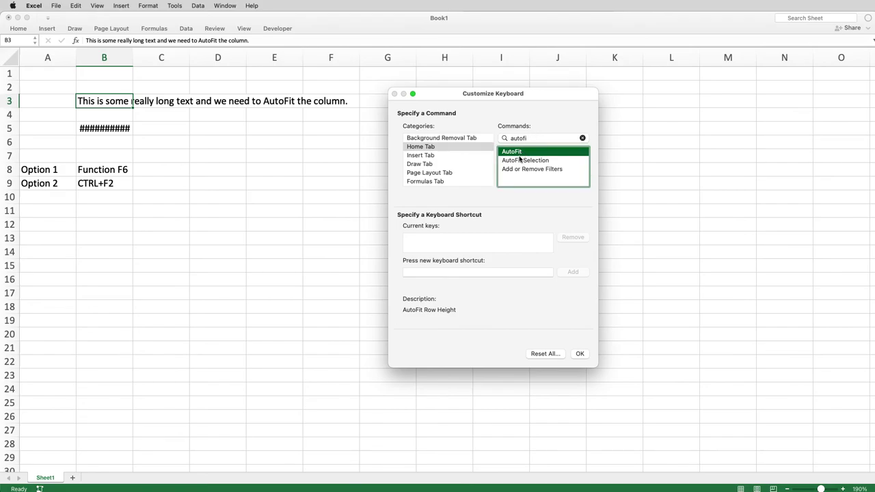
click(547, 162)
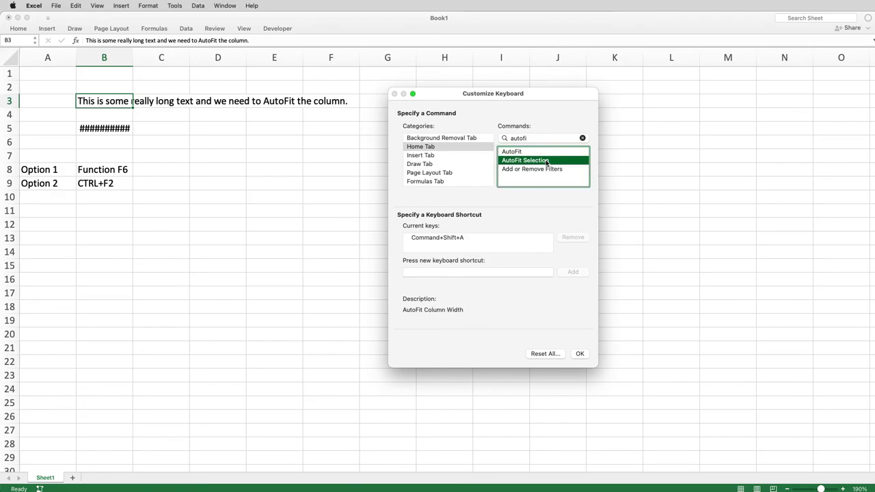
click(476, 241)
click(561, 240)
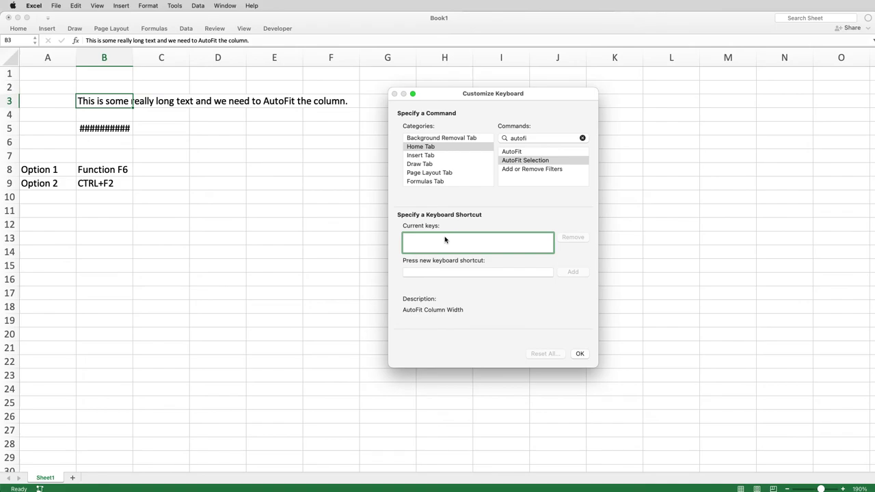
Assign Cmd+Shift+A to AutoFit Selection, compare it with AutoFit, and close with OK.
click(538, 163)
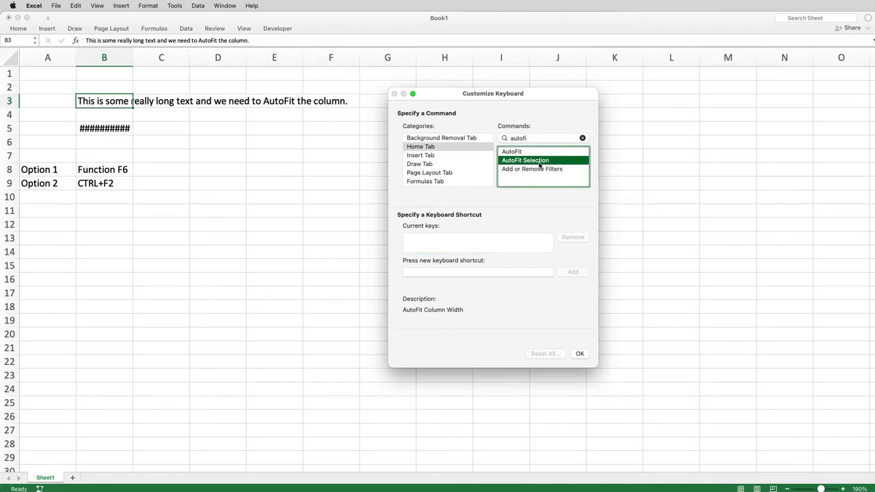
click(437, 271)
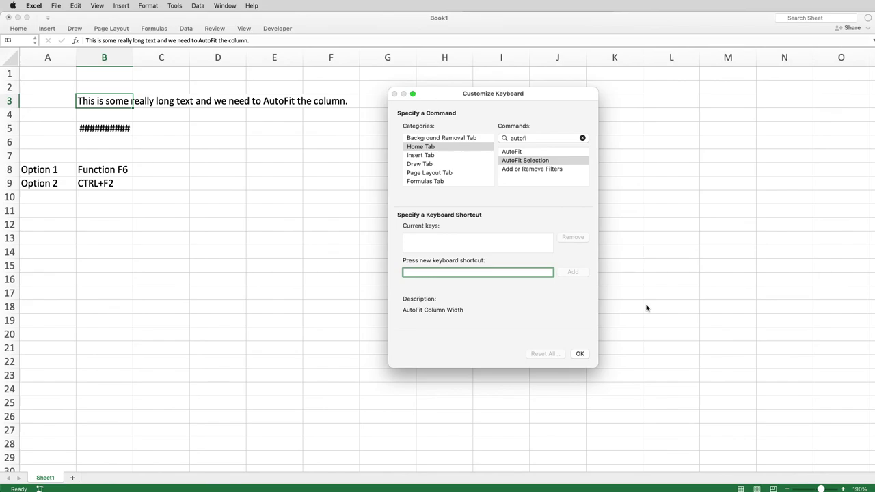
key(super+shift+a)
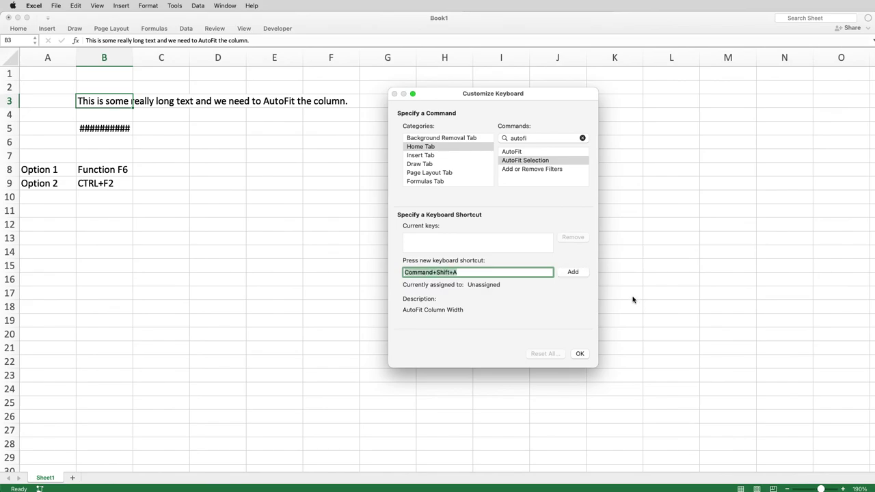
click(582, 274)
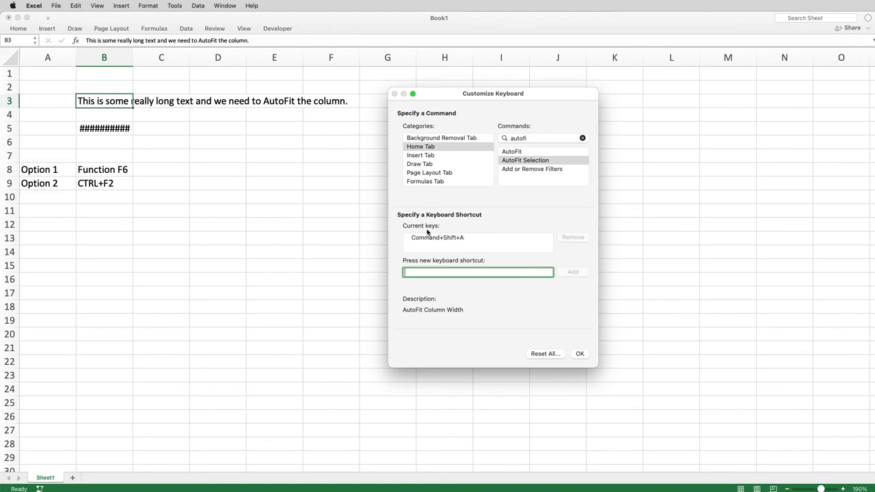
click(550, 161)
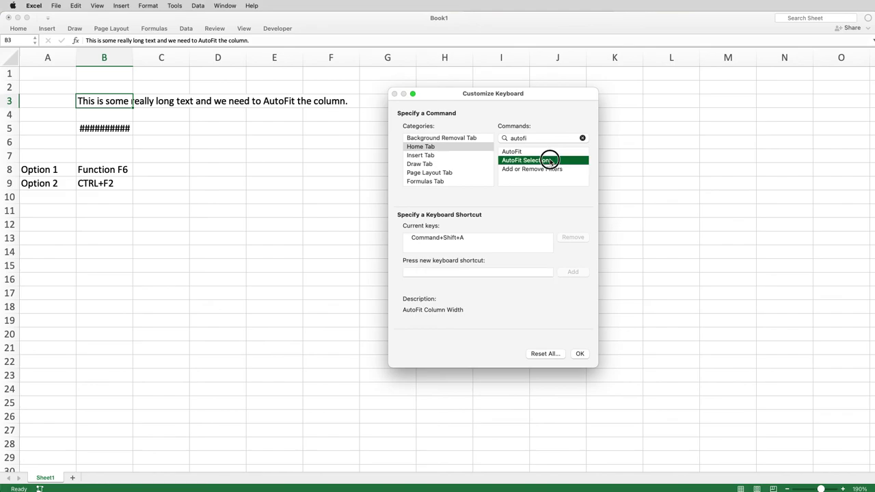
click(530, 153)
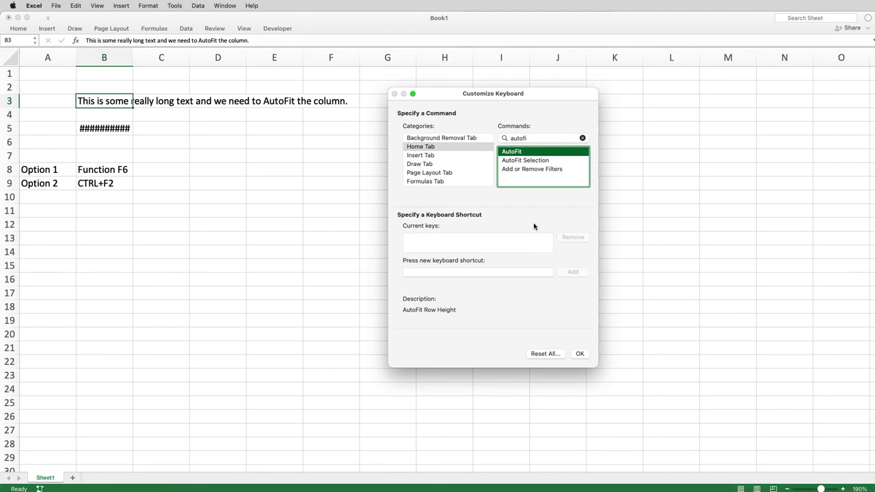
click(546, 161)
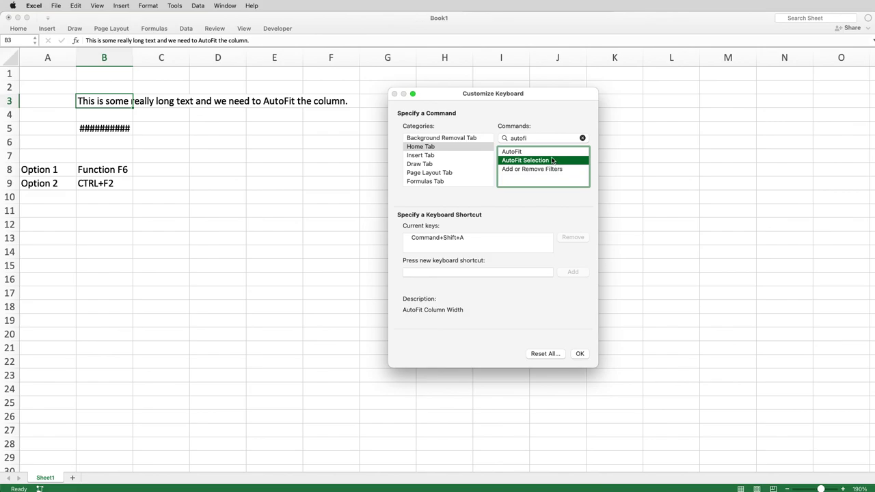
click(580, 355)
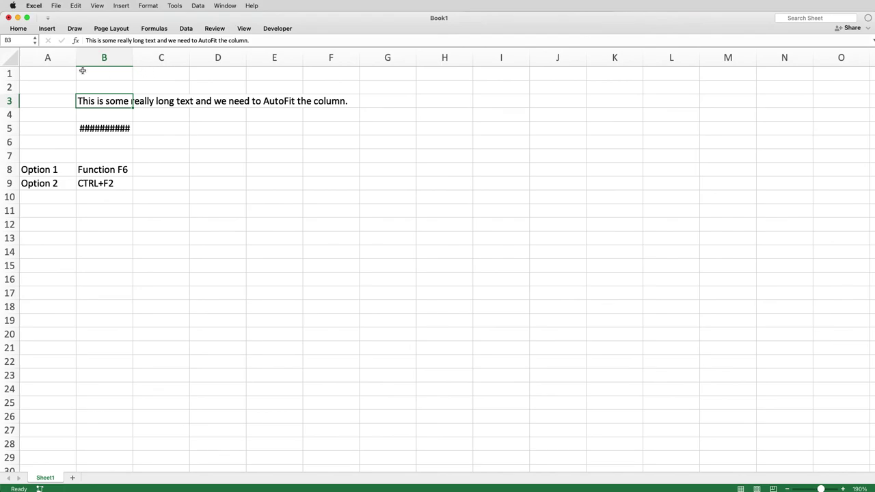
Check Home > Format cell-size options, then double-click column B's header border to auto-fit it.
click(27, 31)
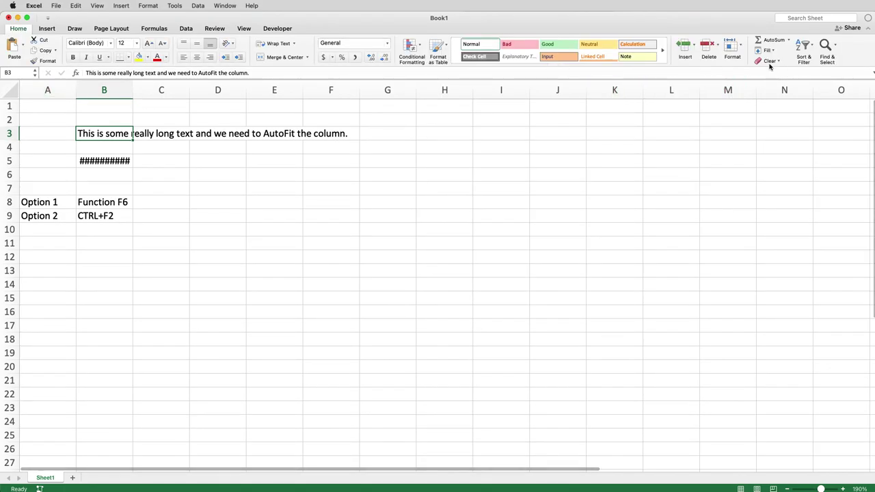
click(736, 46)
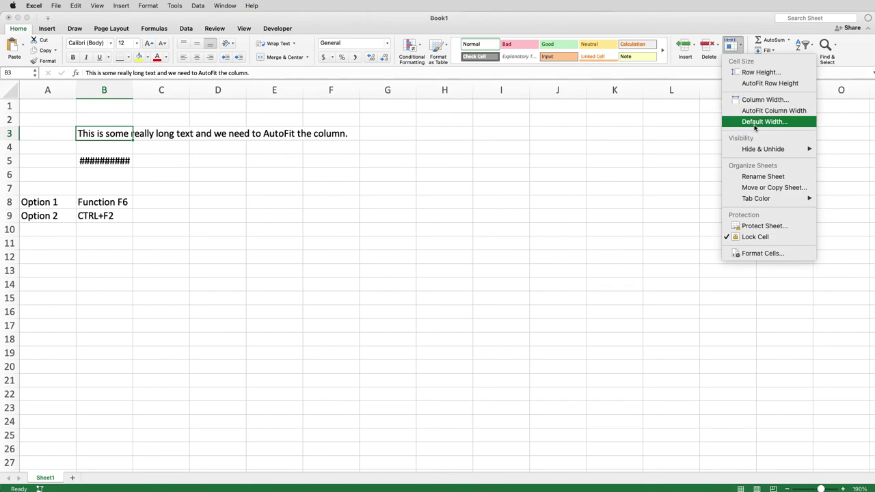
click(597, 143)
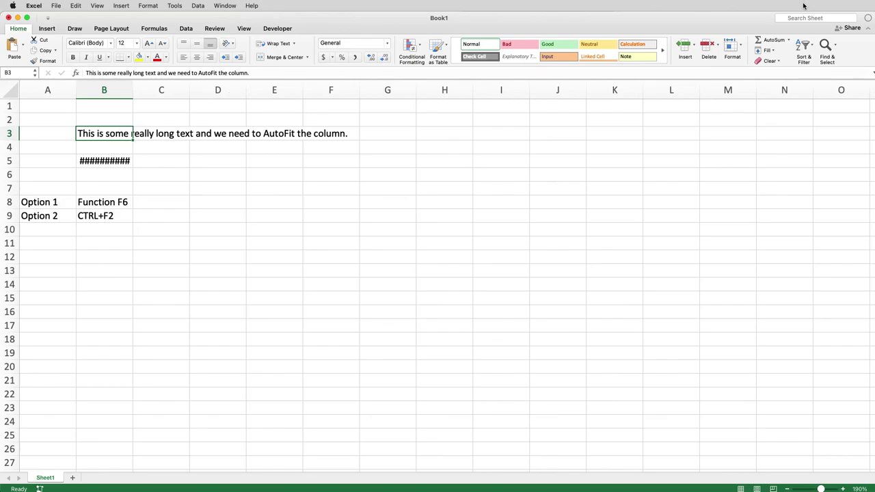
click(863, 30)
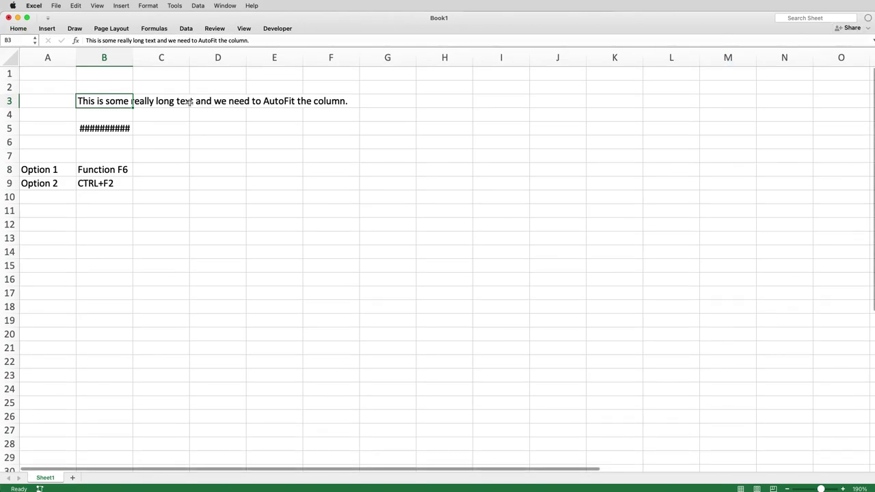
click(103, 57)
double_click(132, 58)
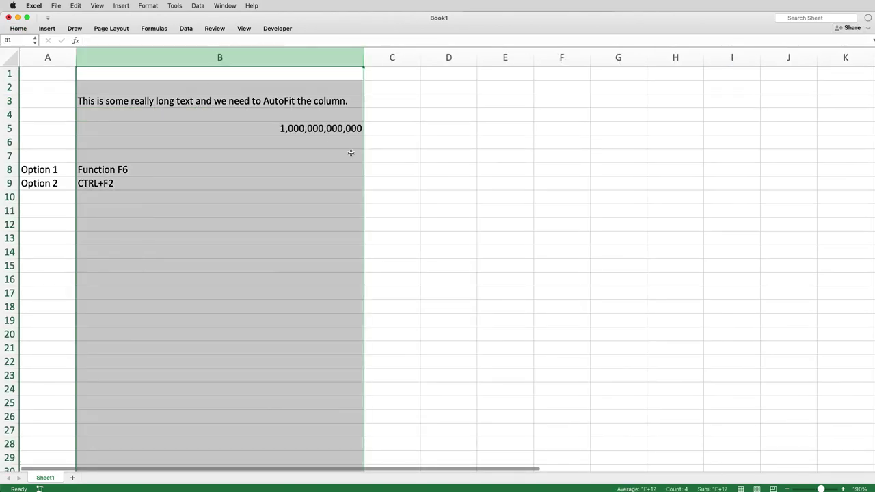